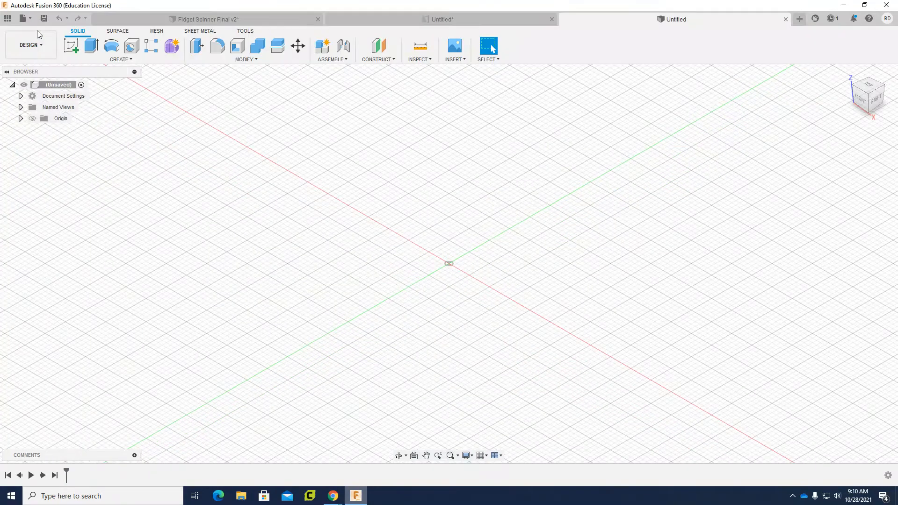
# - Change the document's unit type to millimeter
pyautogui.click(21, 97)
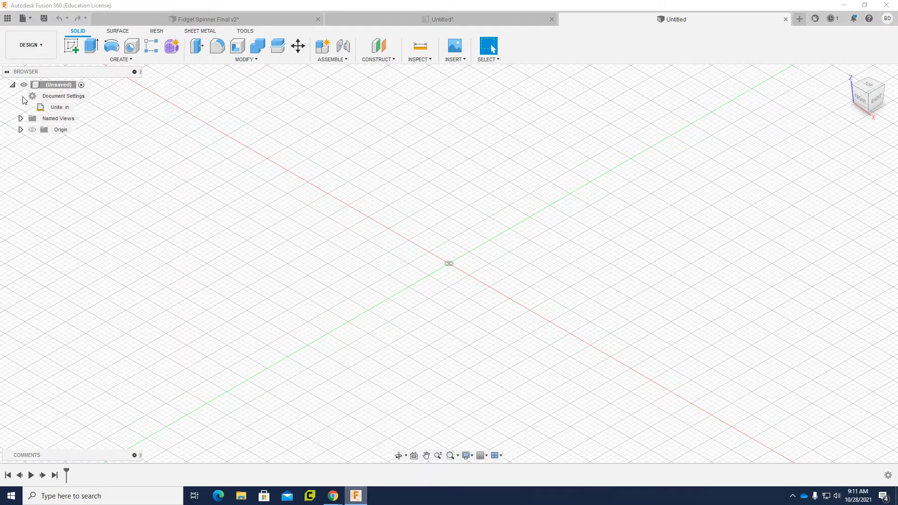
pyautogui.click(78, 108)
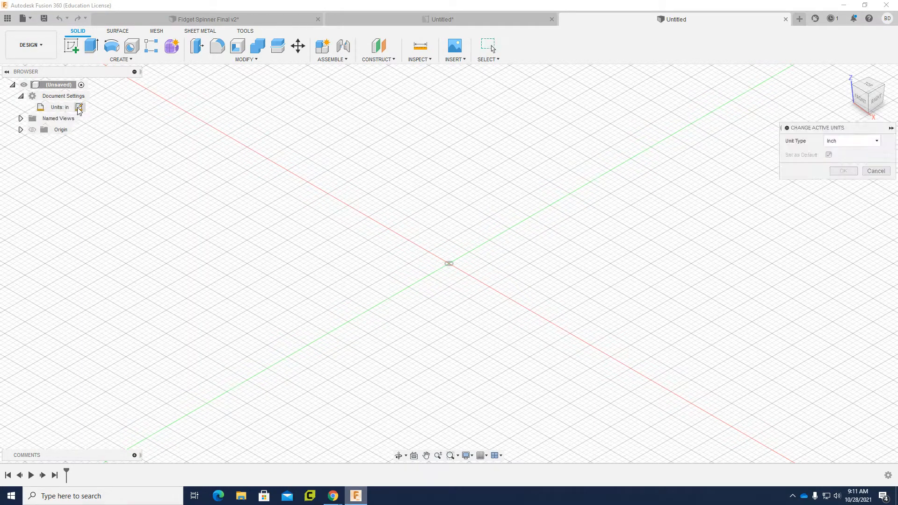
pyautogui.click(863, 142)
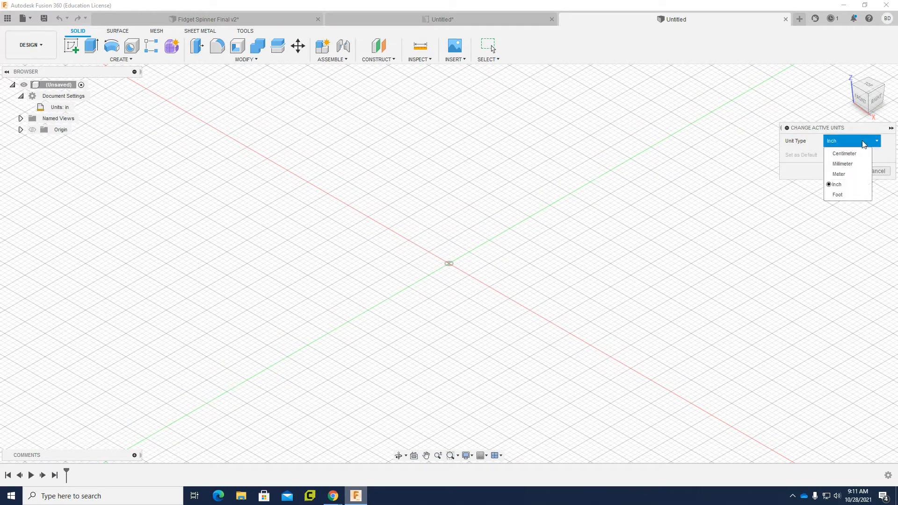
pyautogui.click(849, 164)
pyautogui.click(845, 171)
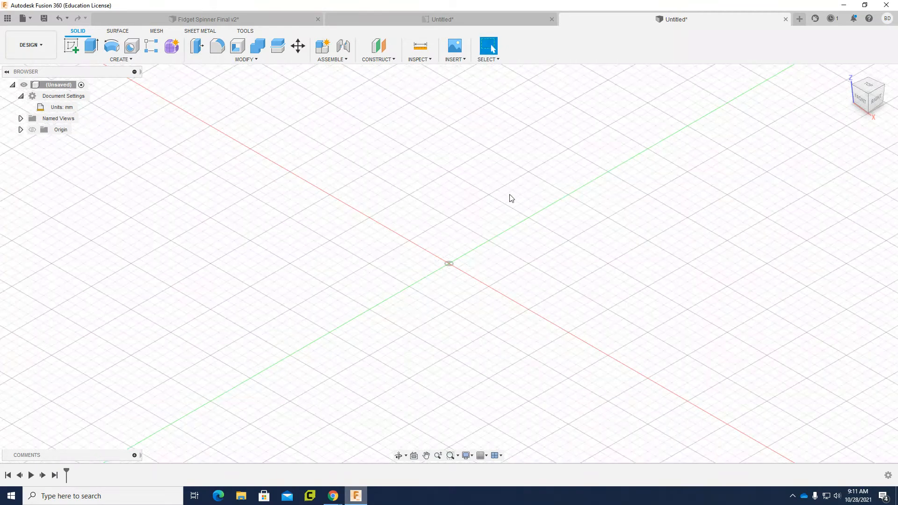
# - Start a sketch on the horizontal XY plane and draw a circle about 26 mm in diameter centred on the origin
pyautogui.click(71, 47)
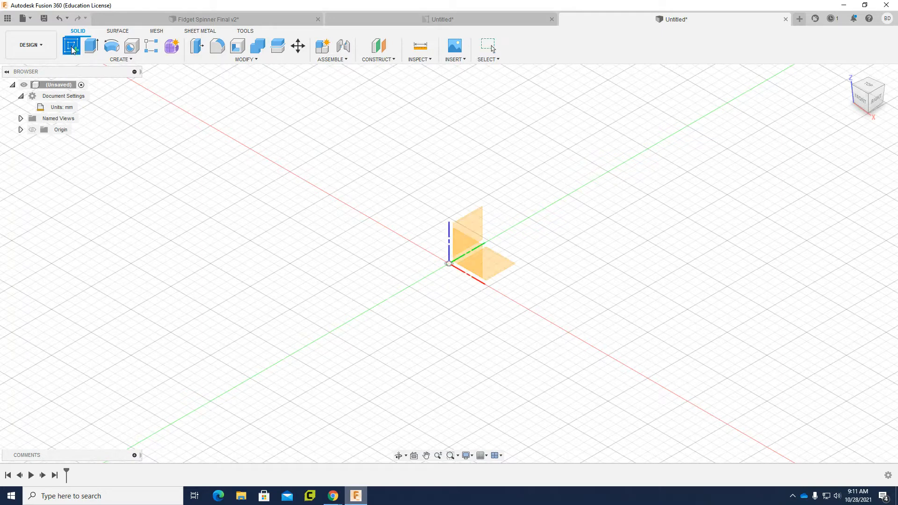
pyautogui.click(869, 86)
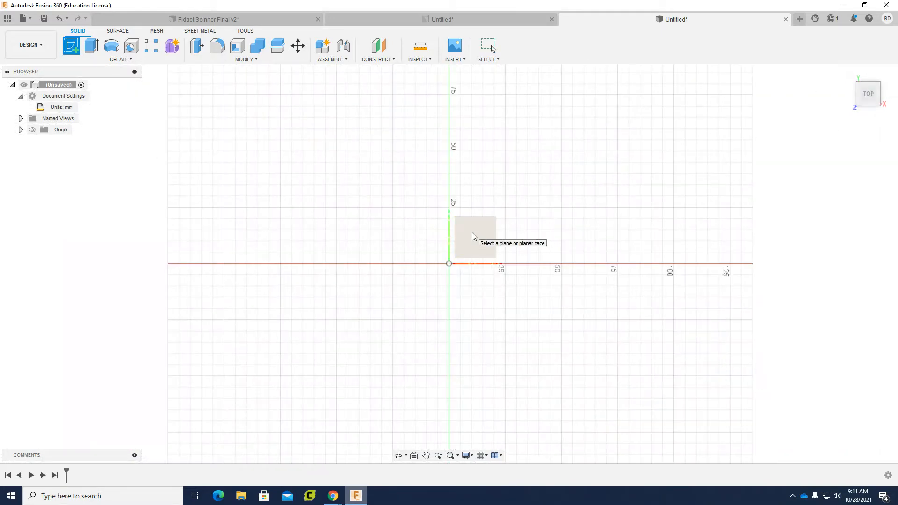
pyautogui.click(472, 236)
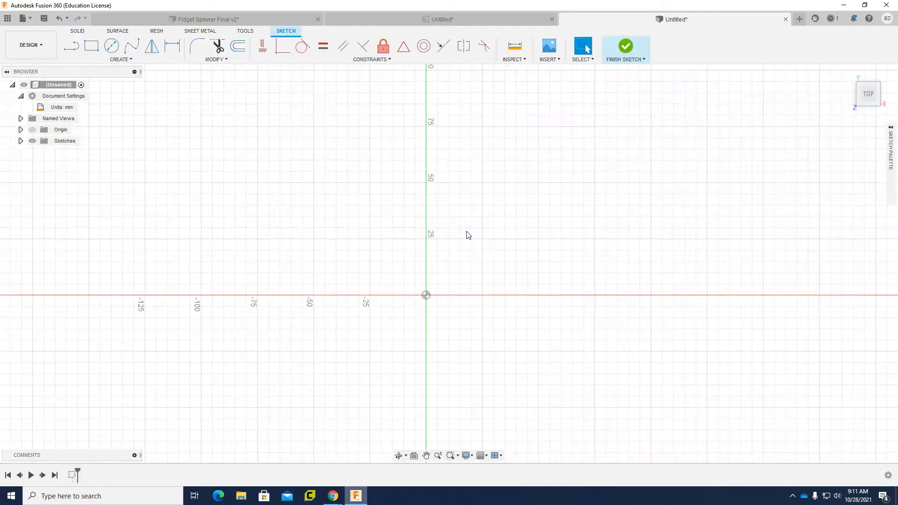
pyautogui.click(113, 47)
pyautogui.click(427, 295)
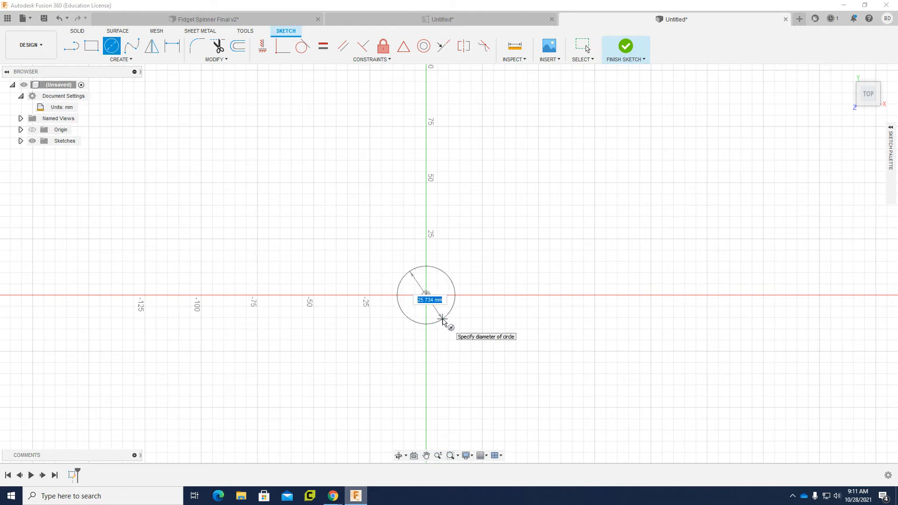
pyautogui.click(442, 321)
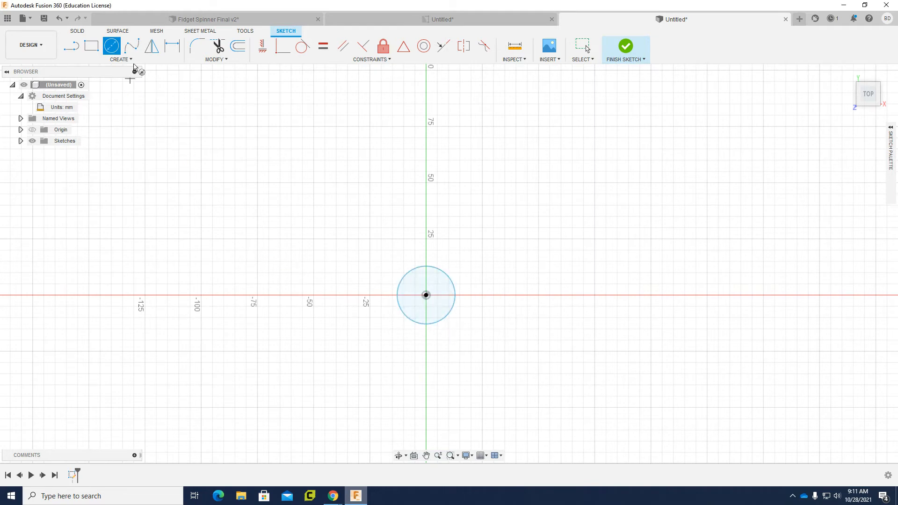
# - Dimension the diameter of the circle at the origin as 22.4 mm
pyautogui.click(169, 47)
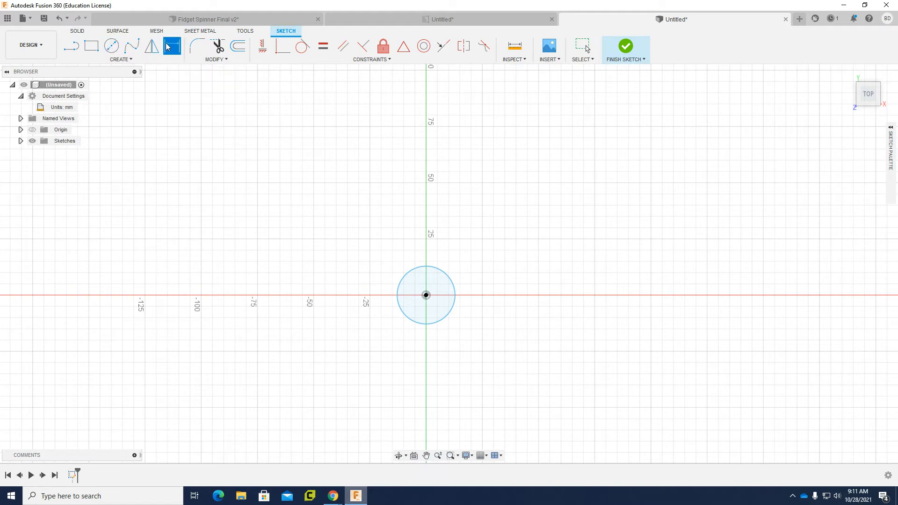
pyautogui.click(450, 318)
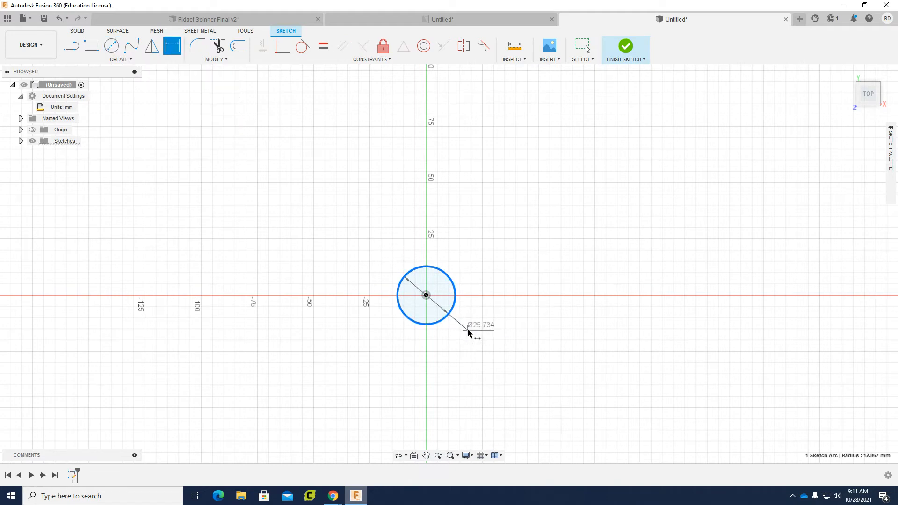
pyautogui.click(467, 331)
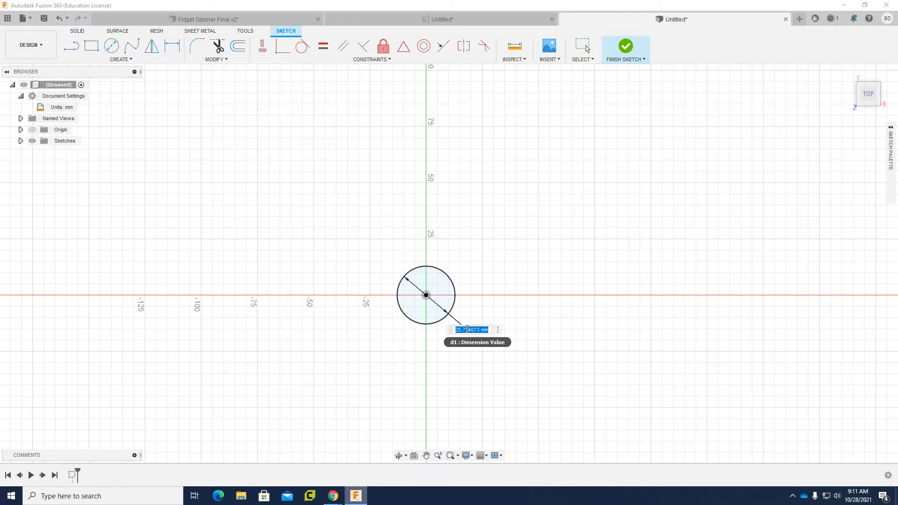
pyautogui.write('22.4')
pyautogui.press('Return')
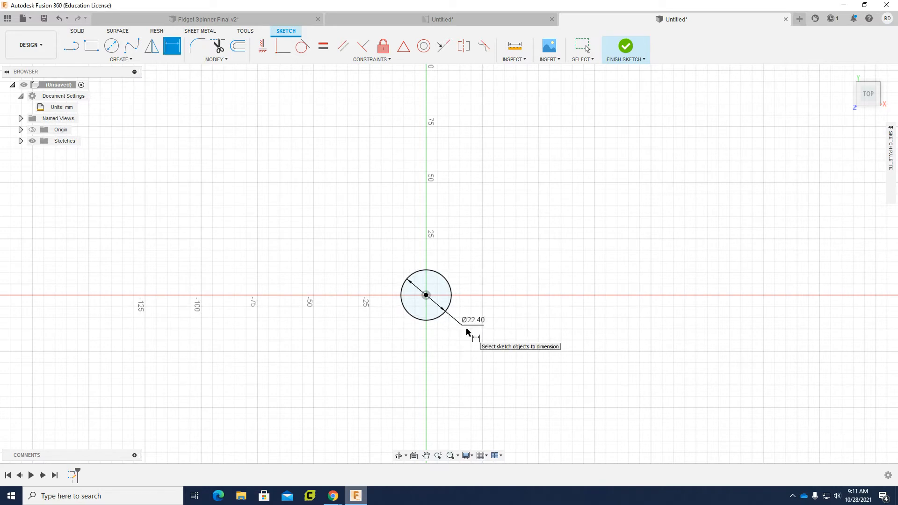
# - Draw a second circle about 25 mm in diameter above the first one, centred close to the vertical axis
pyautogui.click(113, 46)
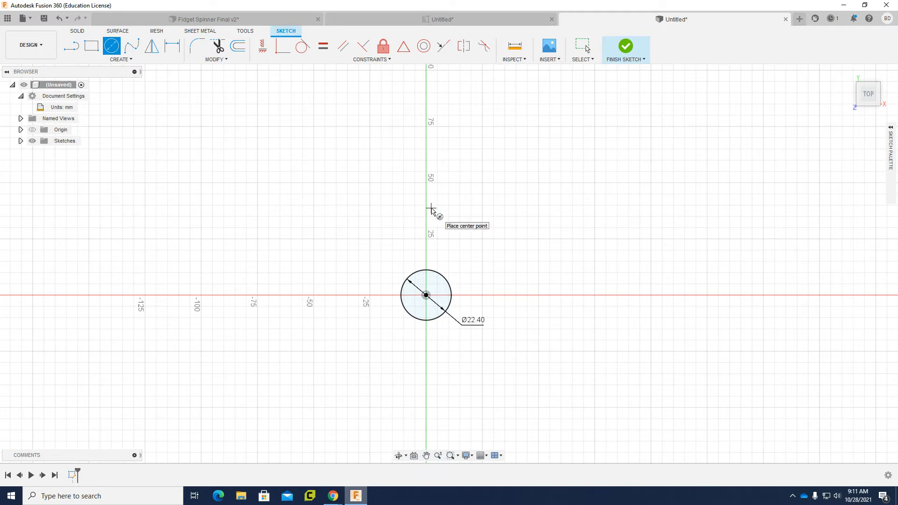
pyautogui.click(431, 208)
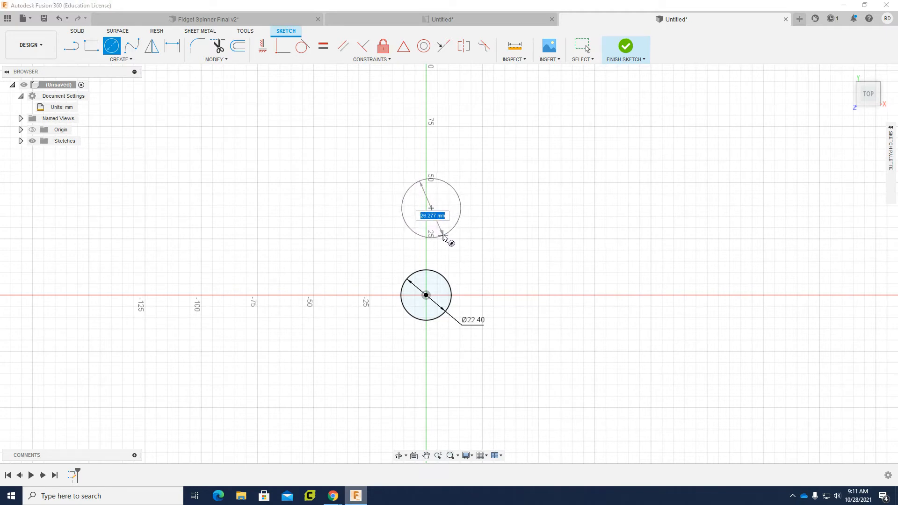
pyautogui.click(443, 238)
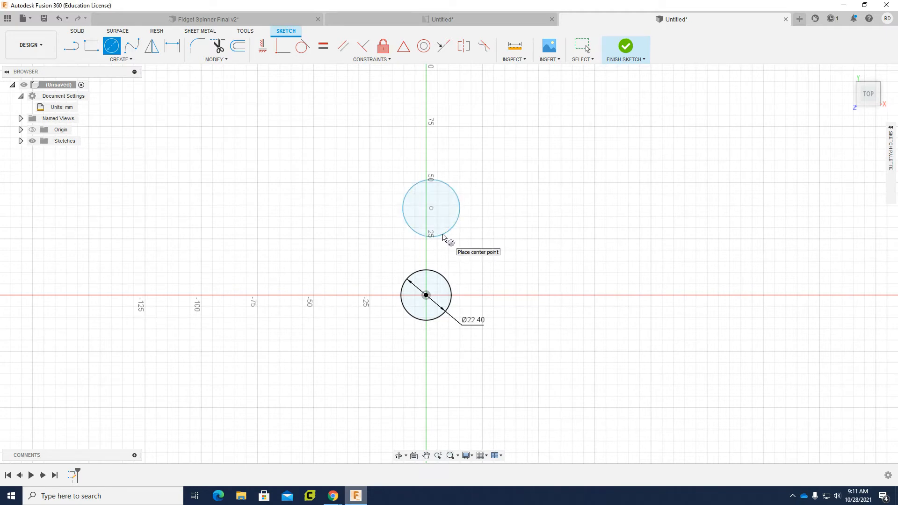
# - Dimension the upper circle's diameter as 22.4 mm
pyautogui.click(176, 51)
pyautogui.click(459, 214)
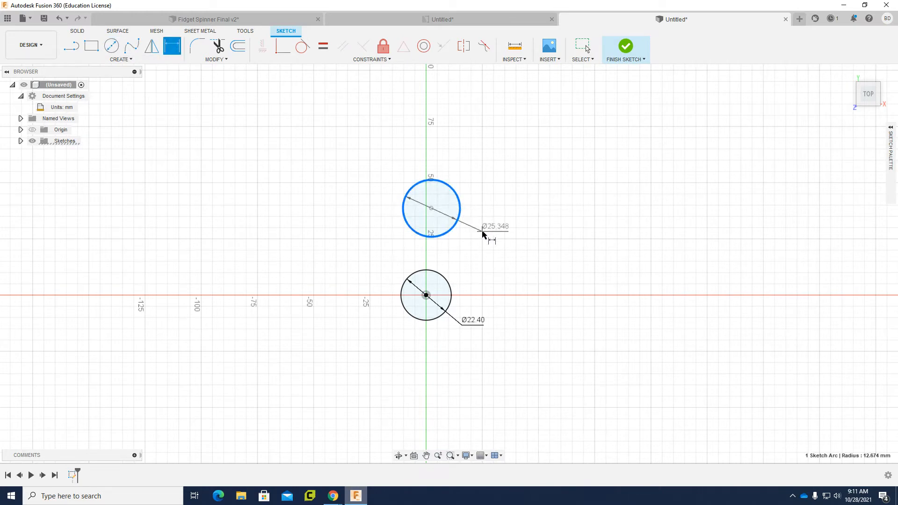
pyautogui.click(483, 232)
pyautogui.write('22.4')
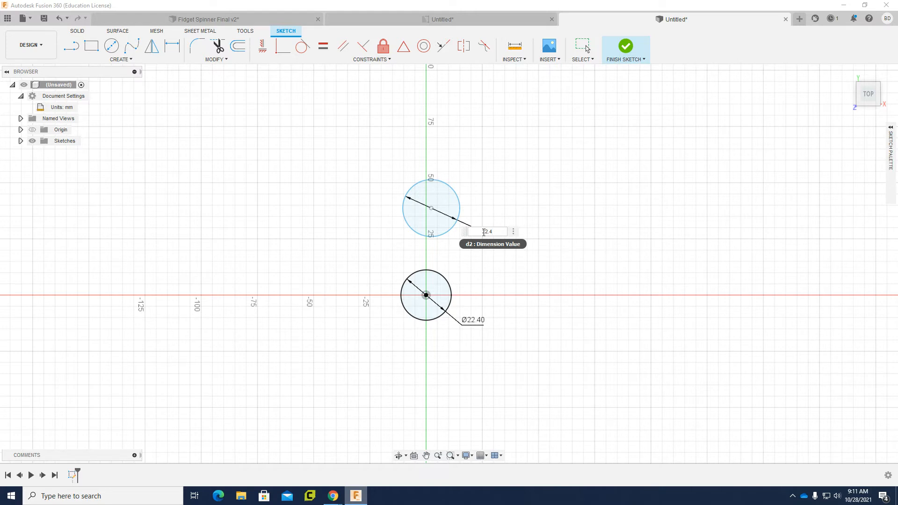
pyautogui.press('Return')
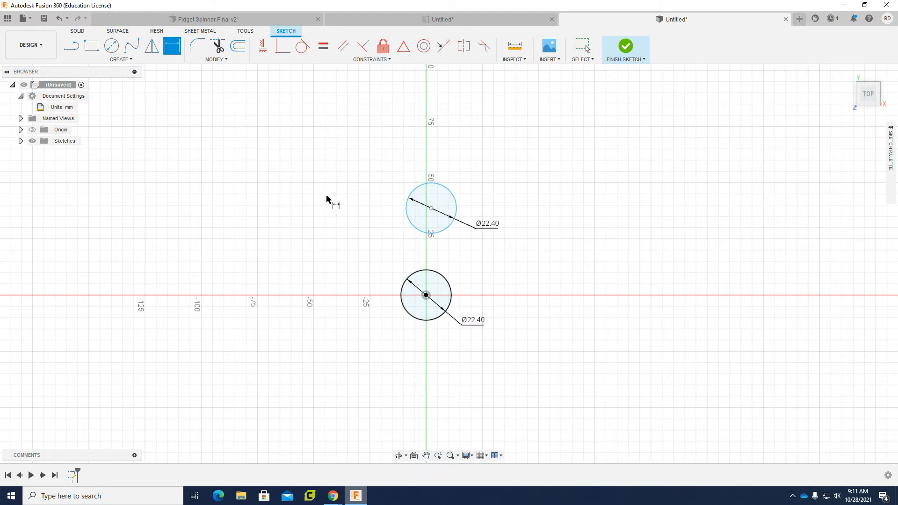
pyautogui.press('Escape')
# - Align the upper circle's centre vertically with the origin using a Horizontal/Vertical constraint
pyautogui.click(434, 213)
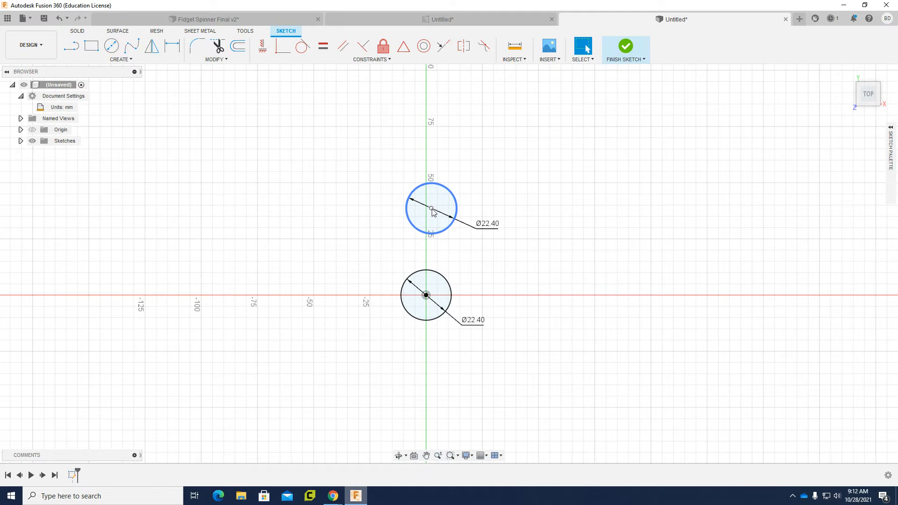
pyautogui.click(432, 209)
pyautogui.click(373, 60)
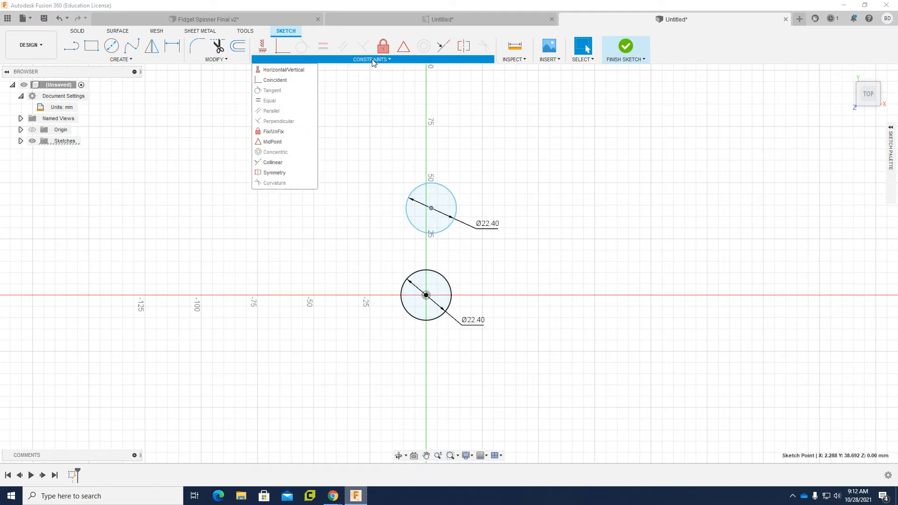
pyautogui.click(283, 71)
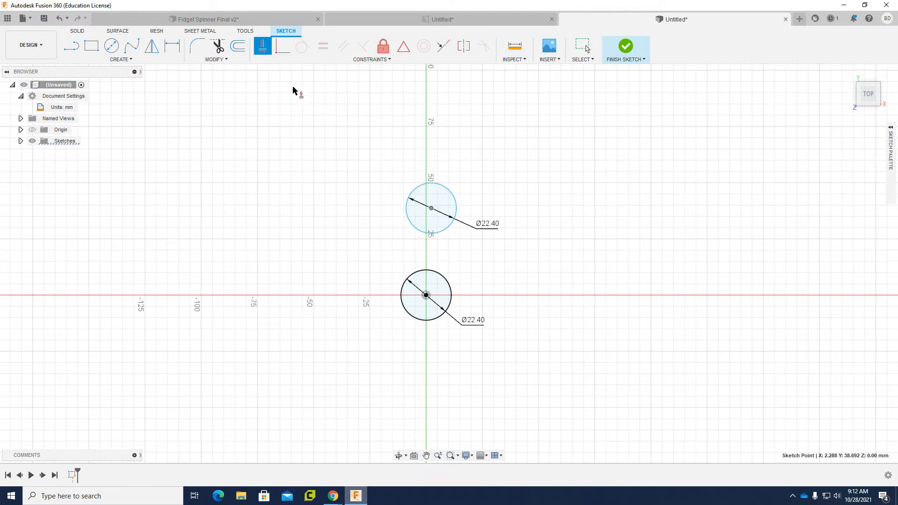
pyautogui.click(424, 300)
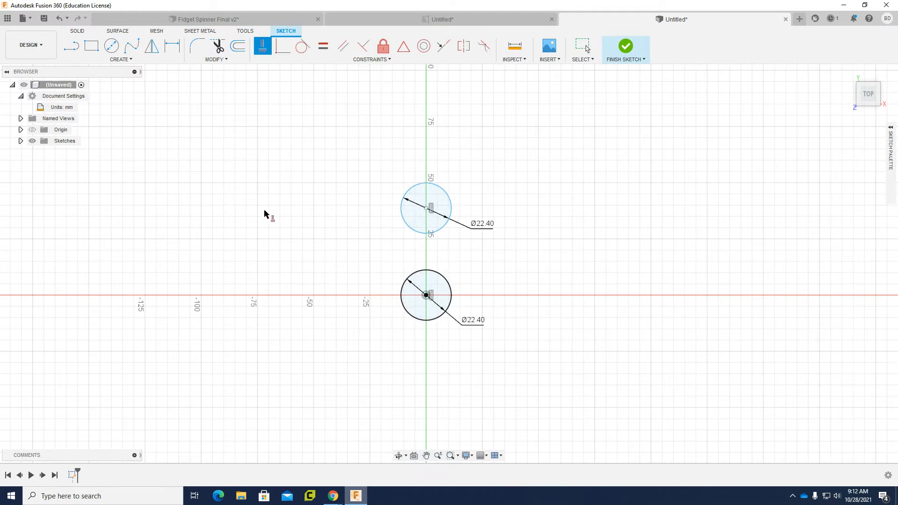
# - Dimension the distance between the centres of the two circles as 26.71 mm
pyautogui.click(172, 46)
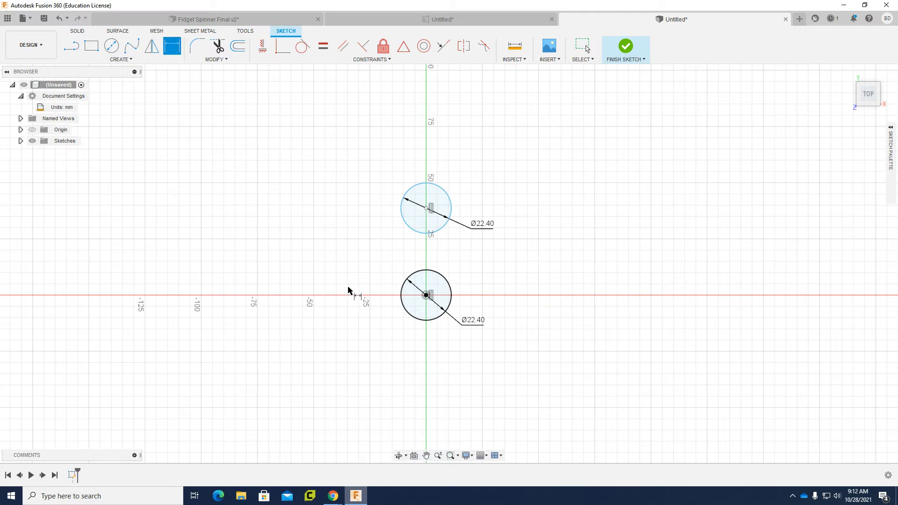
pyautogui.click(426, 208)
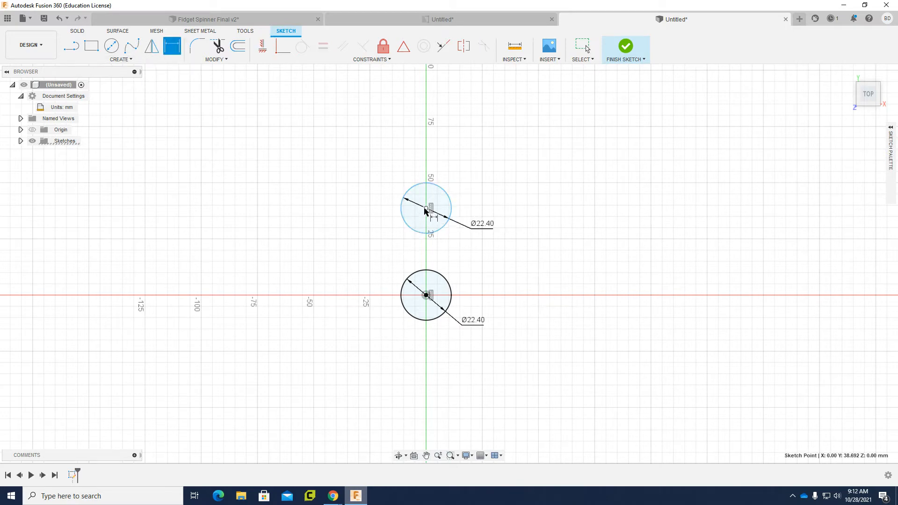
pyautogui.click(426, 296)
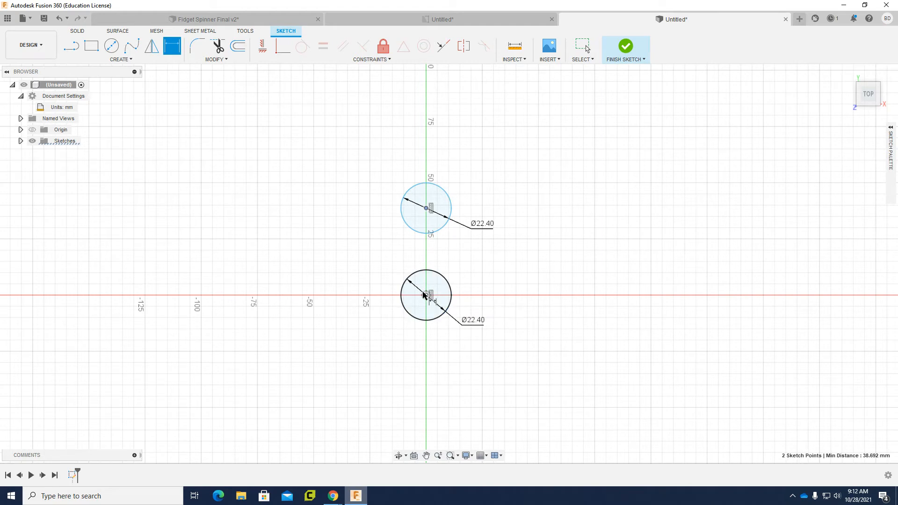
pyautogui.click(368, 259)
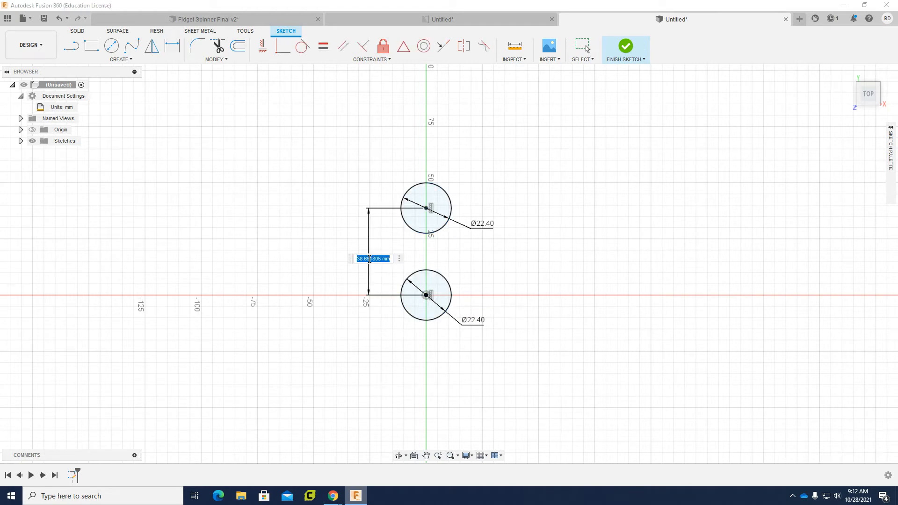
pyautogui.write('26.71')
pyautogui.press('Return')
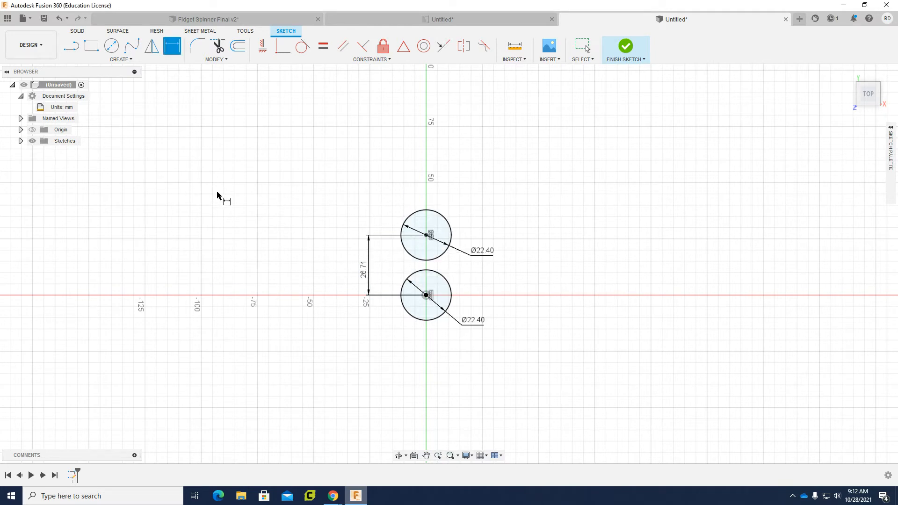
# - Create a full circular pattern of the upper circle around the origin with a quantity of 3
pyautogui.click(143, 60)
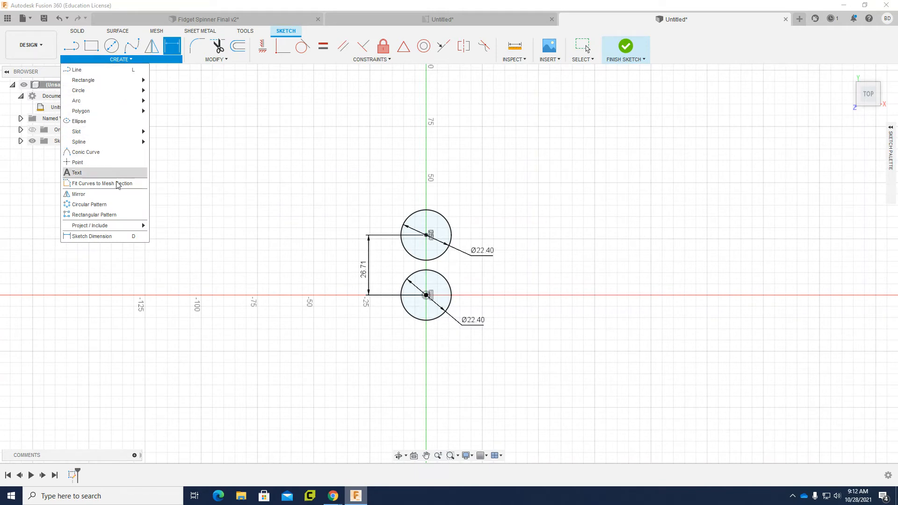
pyautogui.click(106, 206)
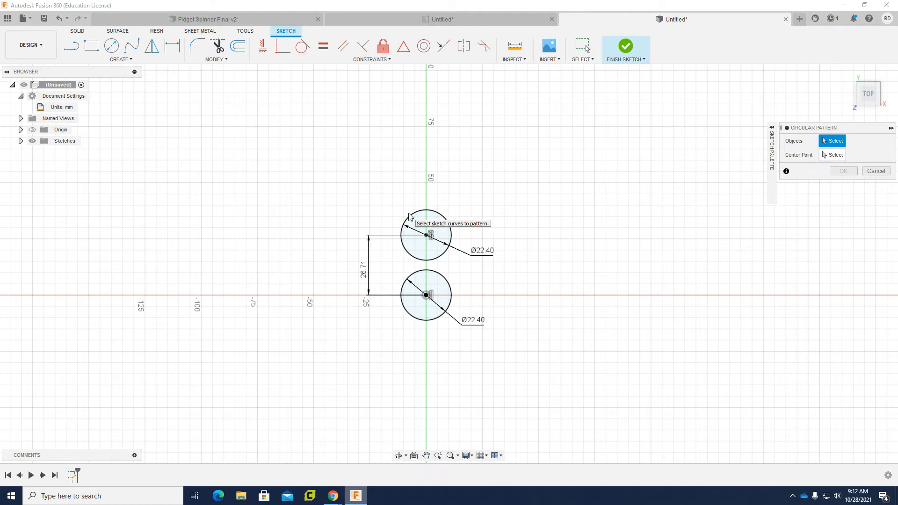
pyautogui.click(451, 232)
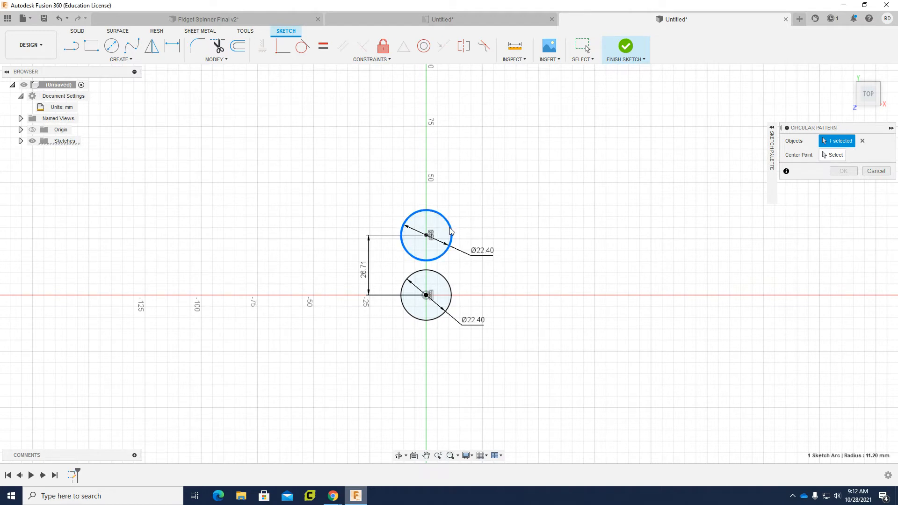
pyautogui.click(829, 155)
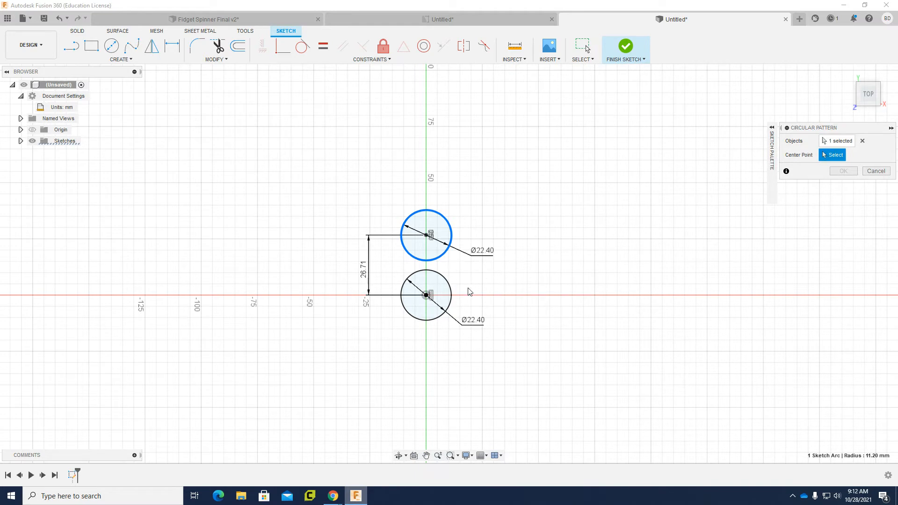
pyautogui.click(426, 296)
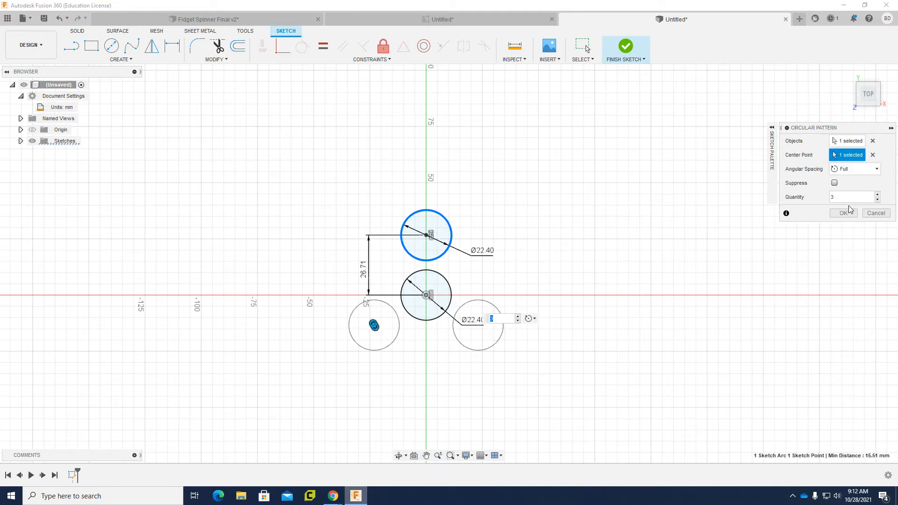
pyautogui.click(847, 215)
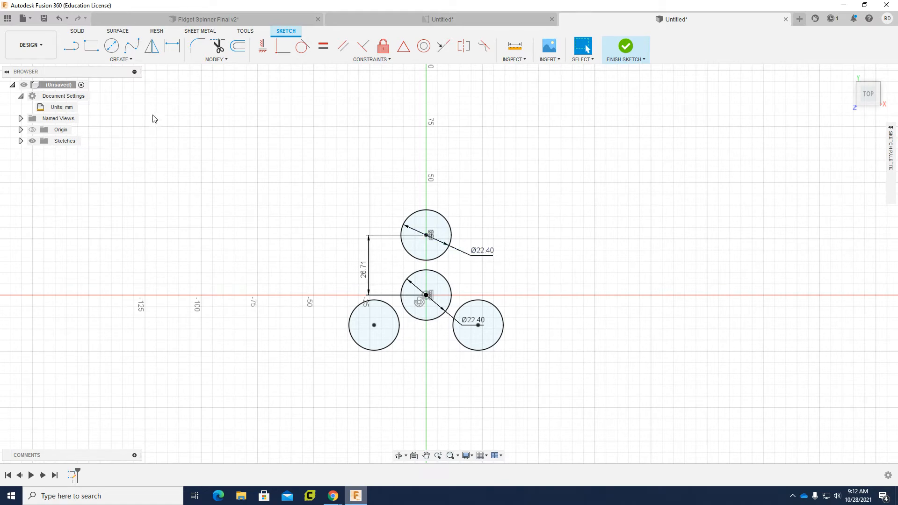
# - Draw a circle about 28.9 mm in diameter around the upper circle, concentric with it
pyautogui.click(112, 47)
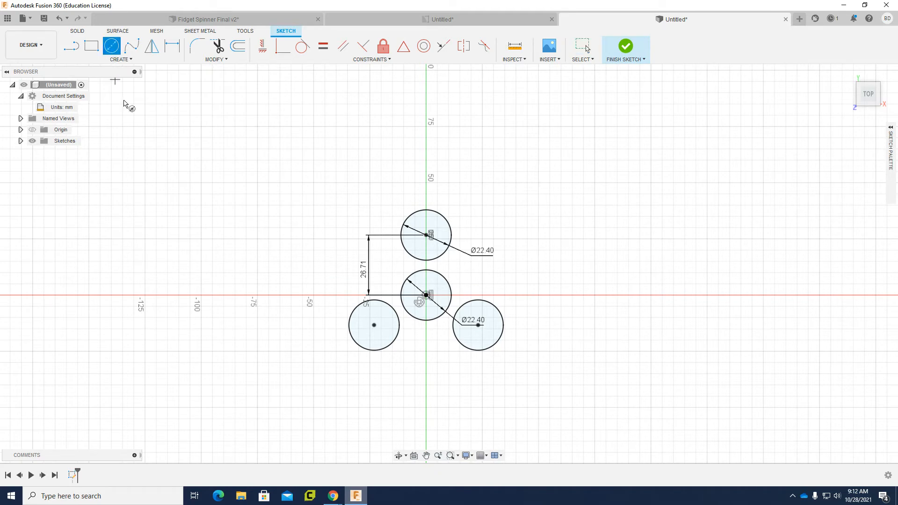
pyautogui.click(425, 238)
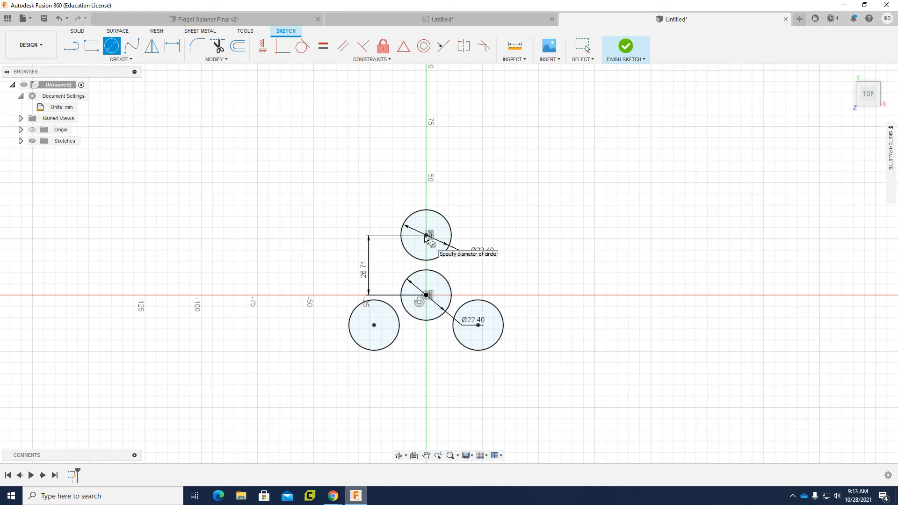
pyautogui.click(453, 258)
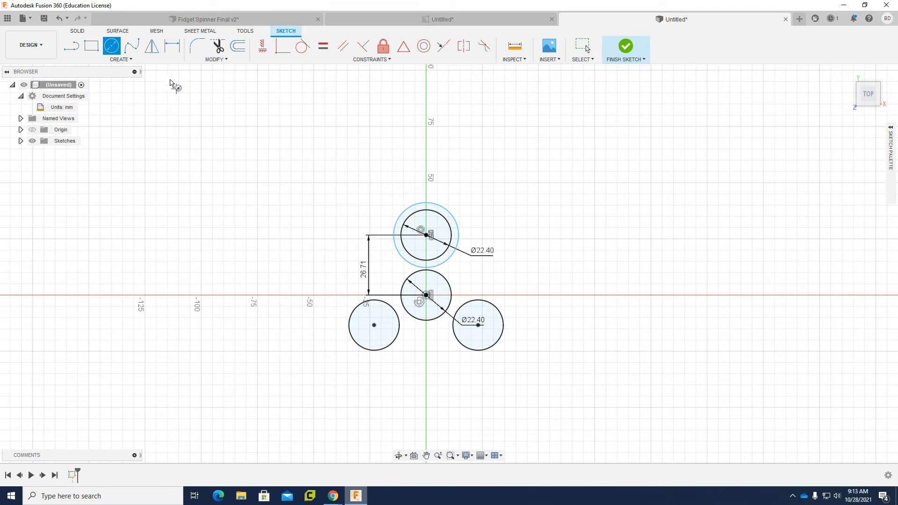
# - Dimension the diameter of the larger circle around the upper circle as 26.4 mm
pyautogui.click(172, 45)
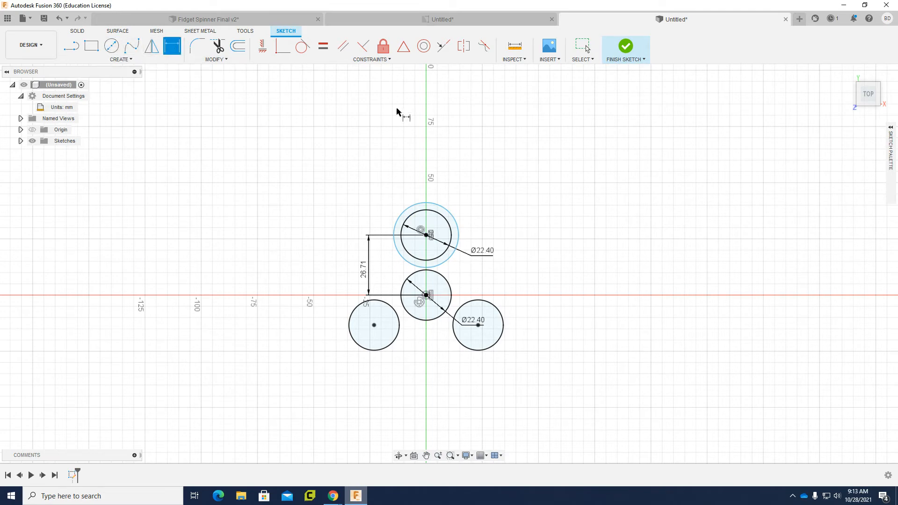
pyautogui.click(457, 224)
pyautogui.click(477, 211)
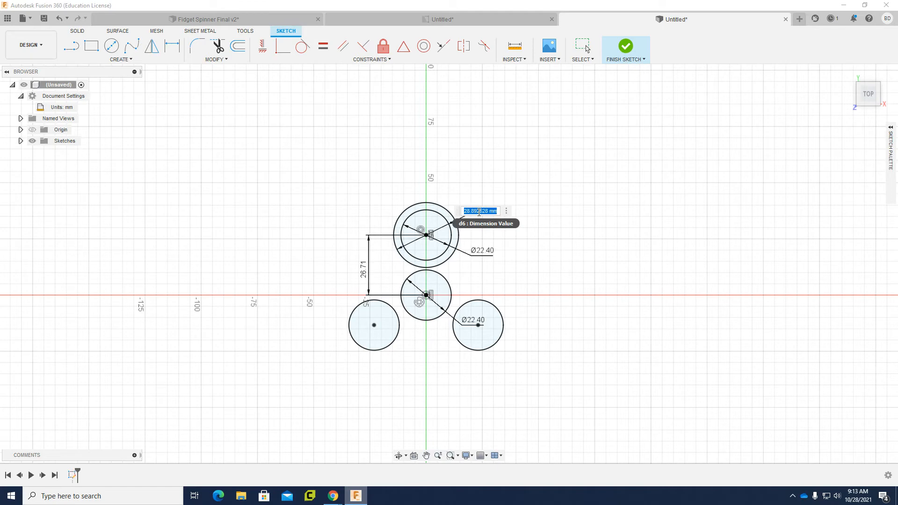
pyautogui.press('BackSpace')
pyautogui.press('Return')
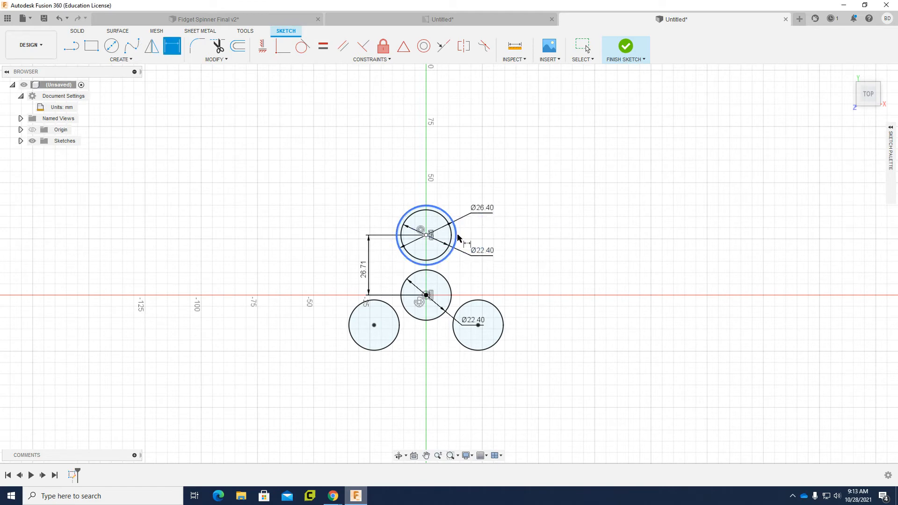
# - Create a full circular pattern of the 26.4 mm circle around the origin with a quantity of 3
pyautogui.click(130, 61)
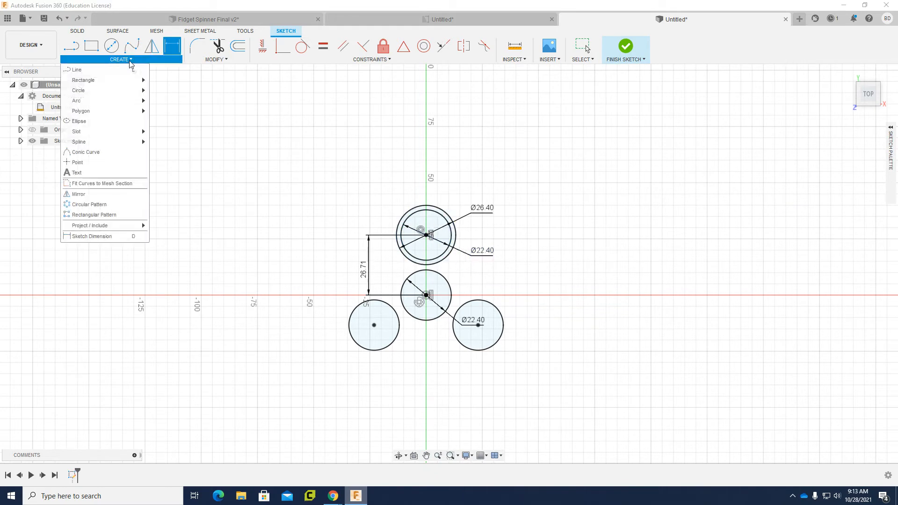
pyautogui.click(90, 205)
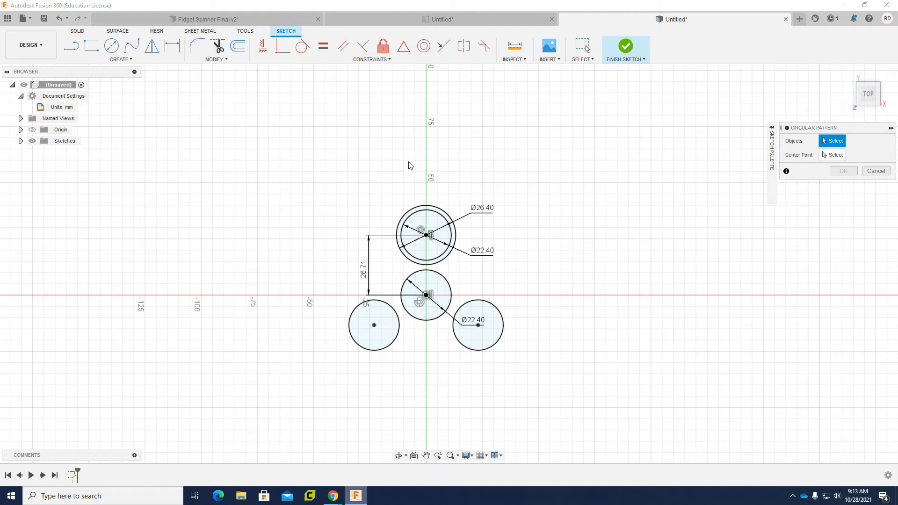
pyautogui.click(445, 213)
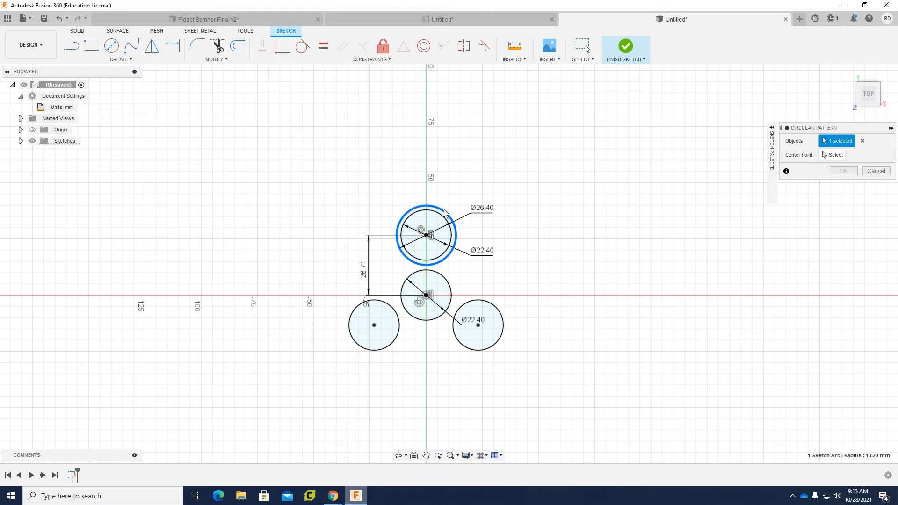
pyautogui.click(836, 155)
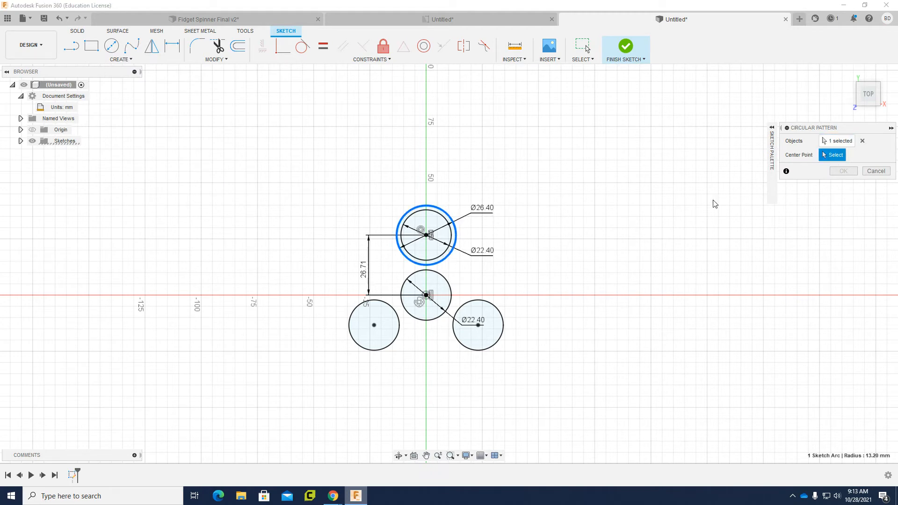
pyautogui.click(427, 296)
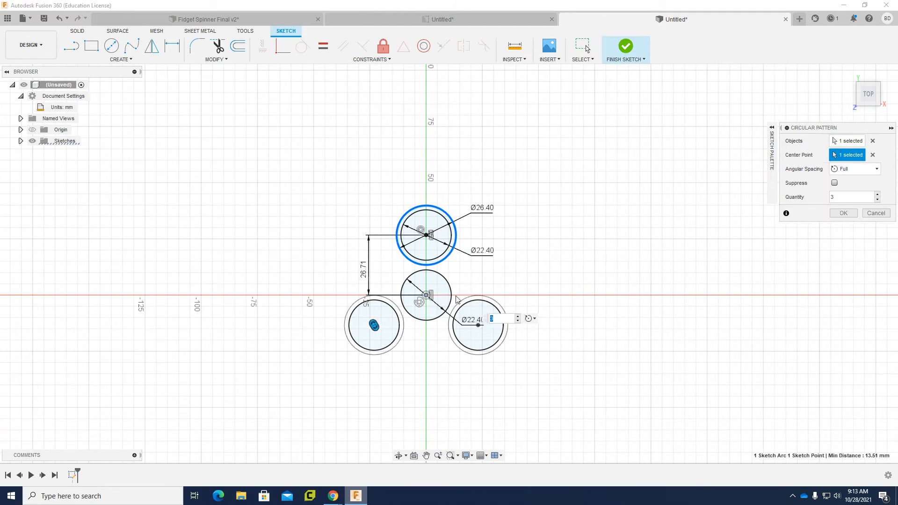
pyautogui.click(847, 213)
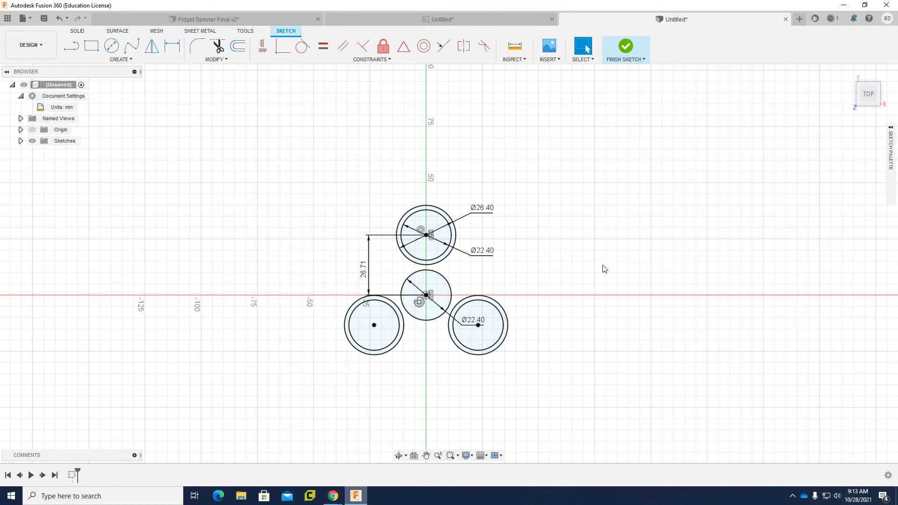
# - Draw a three-point arc of about 22.2 mm radius between the two lower outer rings, bulging towards the central circle
pyautogui.click(131, 59)
pyautogui.moveTo(112, 106)
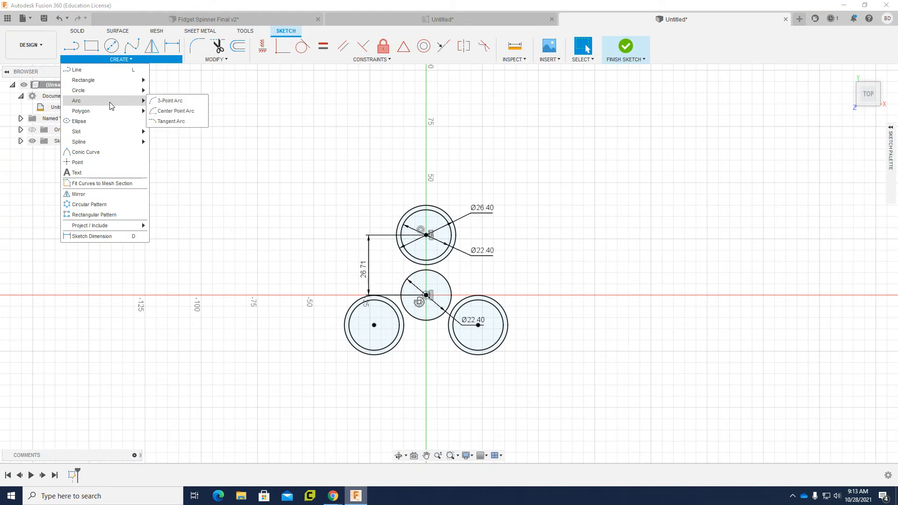
pyautogui.click(169, 101)
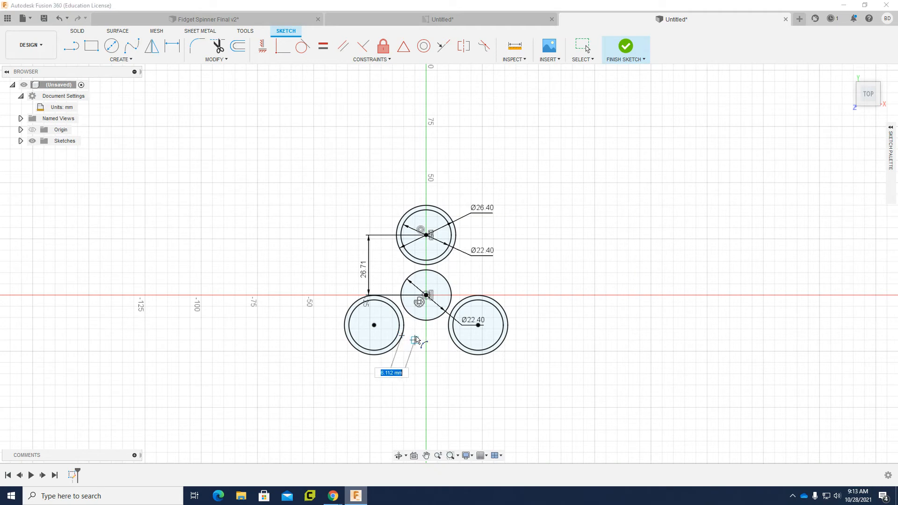
pyautogui.click(402, 336)
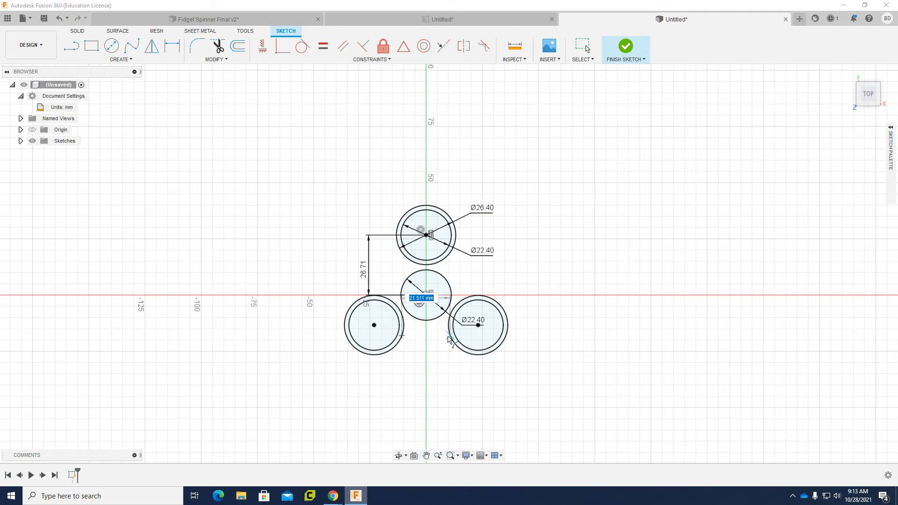
pyautogui.click(451, 335)
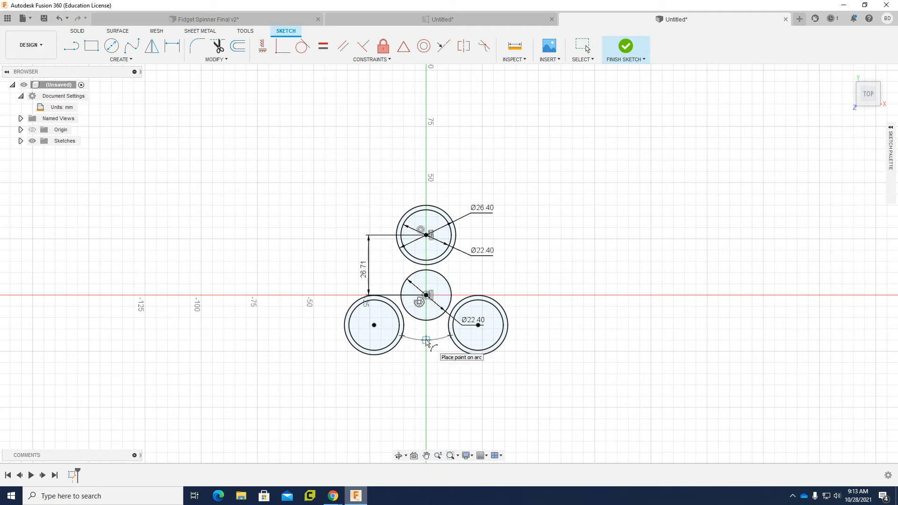
pyautogui.click(426, 331)
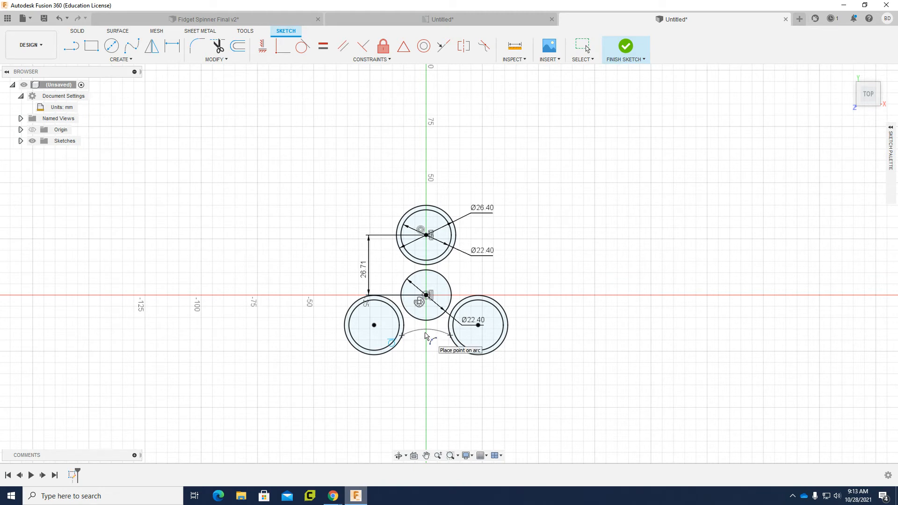
# - Draw inward-bulging three-point arcs joining the upper outer ring to the lower right ring and to the lower left ring
pyautogui.click(473, 296)
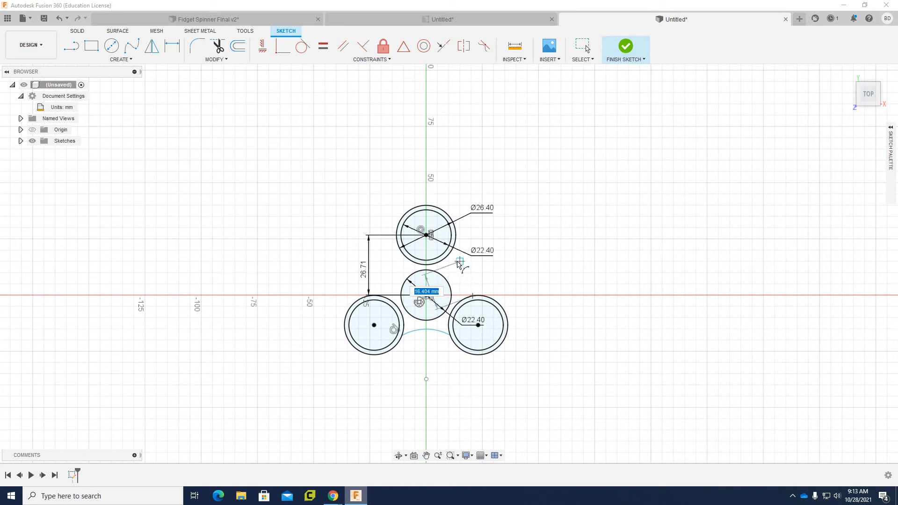
pyautogui.click(450, 252)
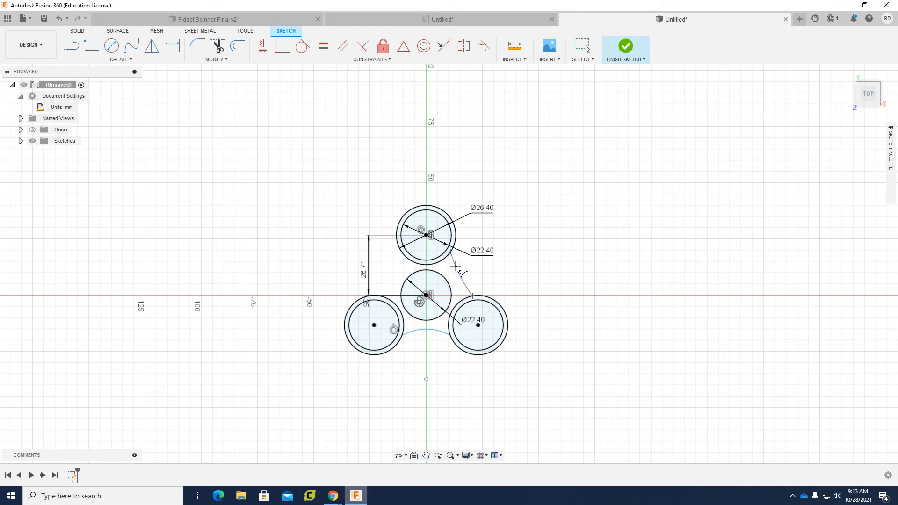
pyautogui.click(452, 270)
pyautogui.click(401, 250)
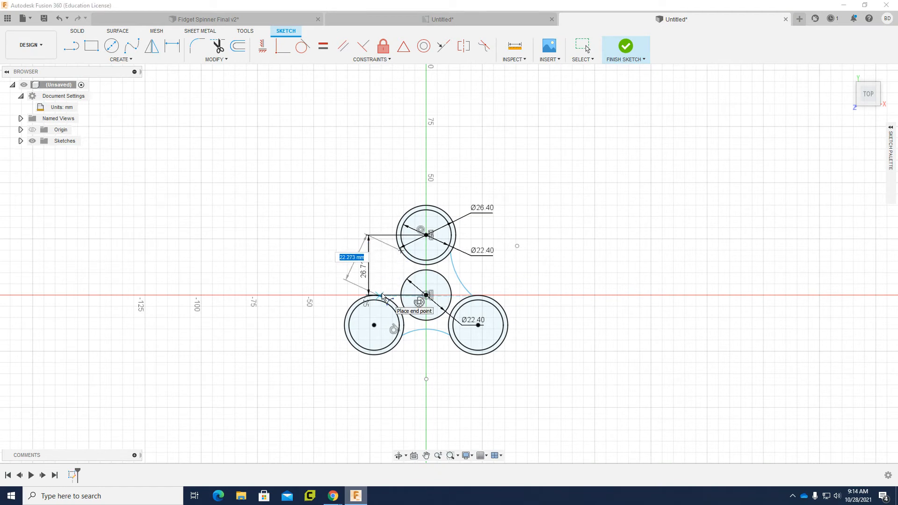
pyautogui.click(381, 295)
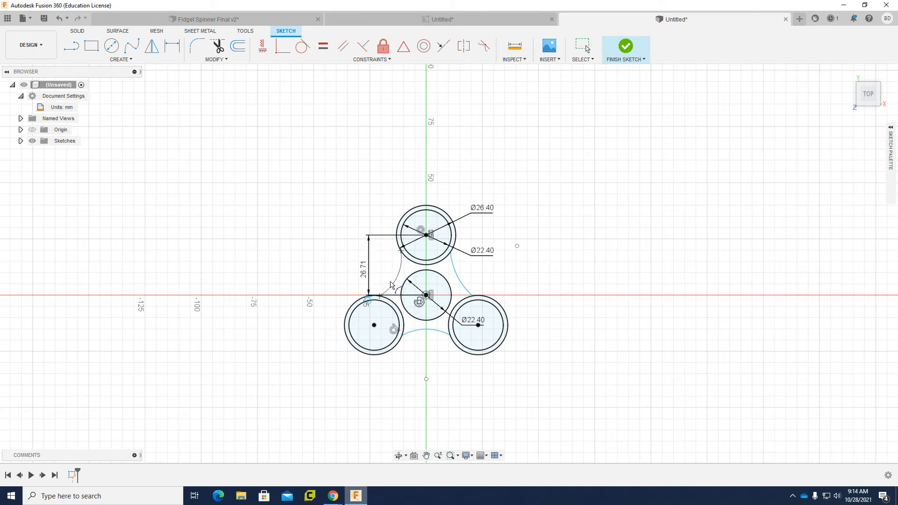
pyautogui.click(391, 284)
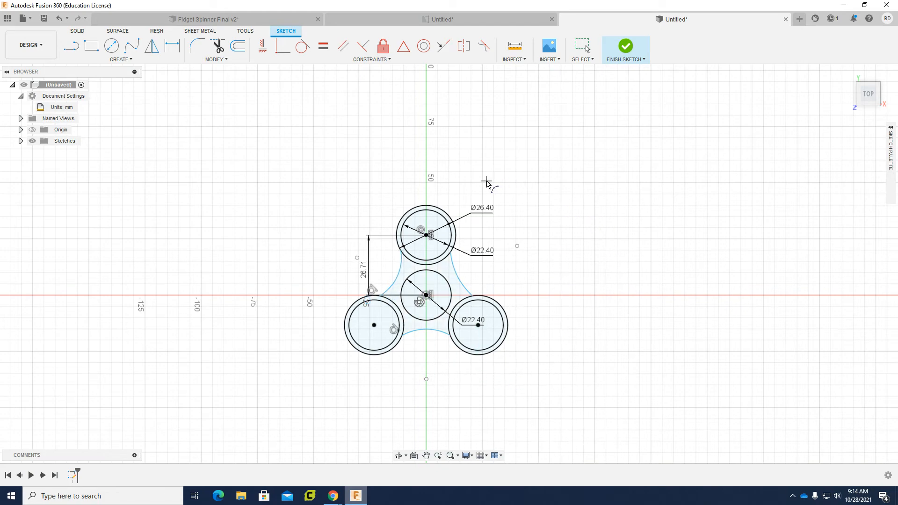
pyautogui.press('Escape')
# - Dimension the radius of the bottom arc as 15.53 mm
pyautogui.click(171, 50)
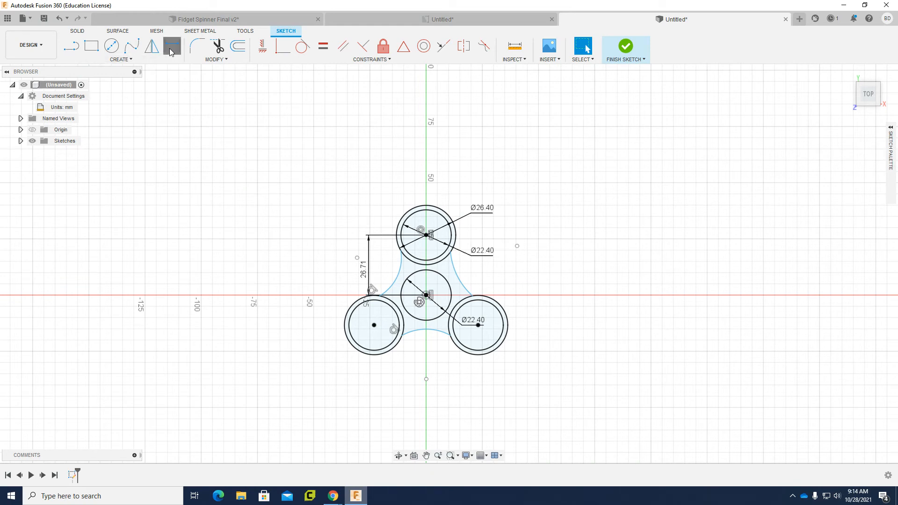
pyautogui.click(420, 331)
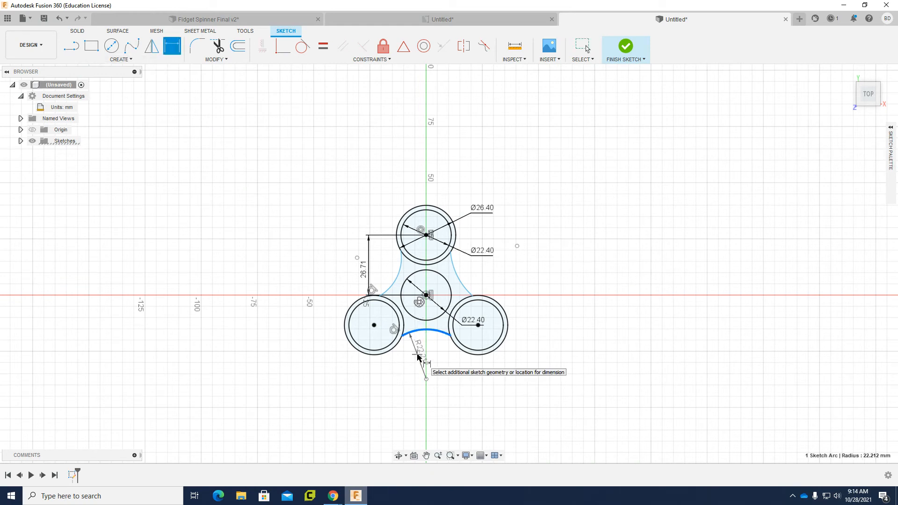
pyautogui.click(418, 357)
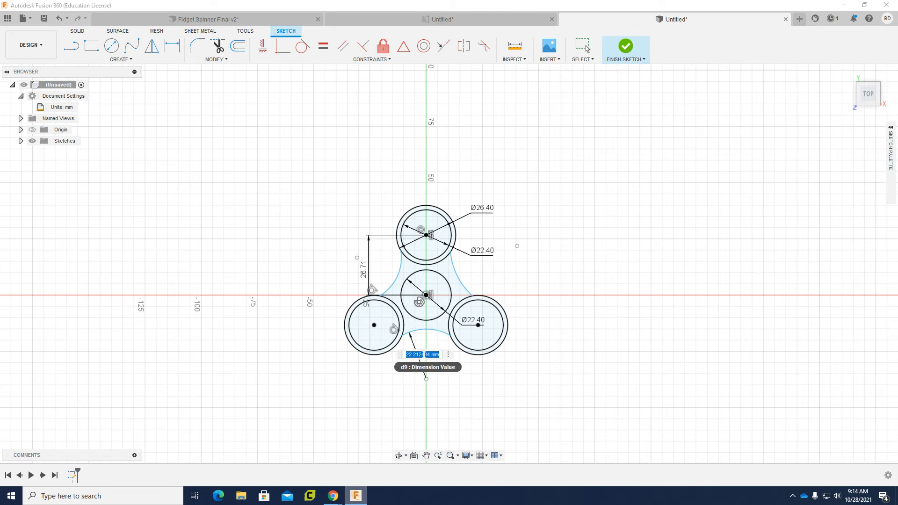
pyautogui.write('15.53')
pyautogui.press('Return')
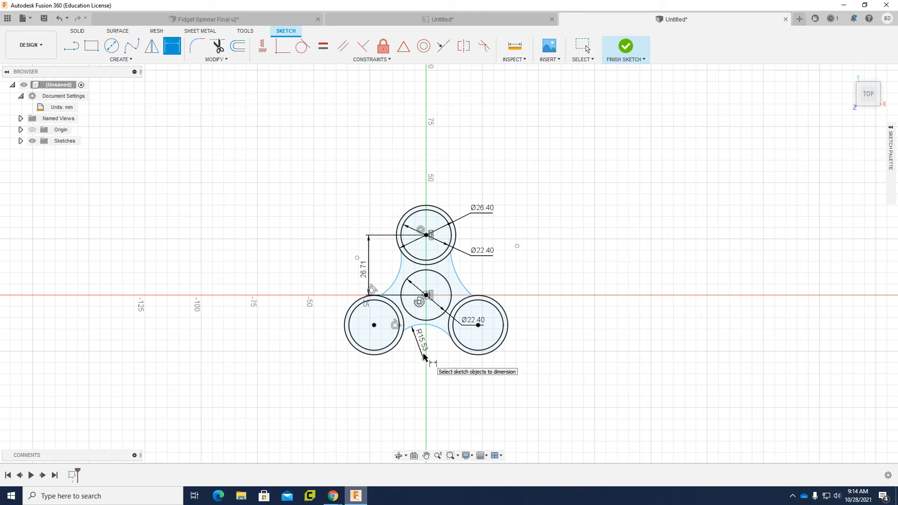
# - Make the bottom arc tangent to the outer circle of the lower right ring
pyautogui.click(301, 49)
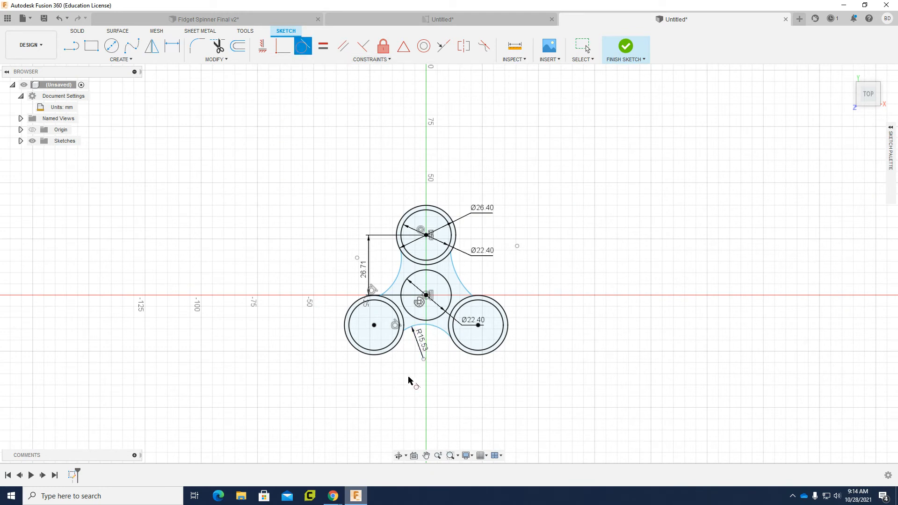
pyautogui.click(443, 336)
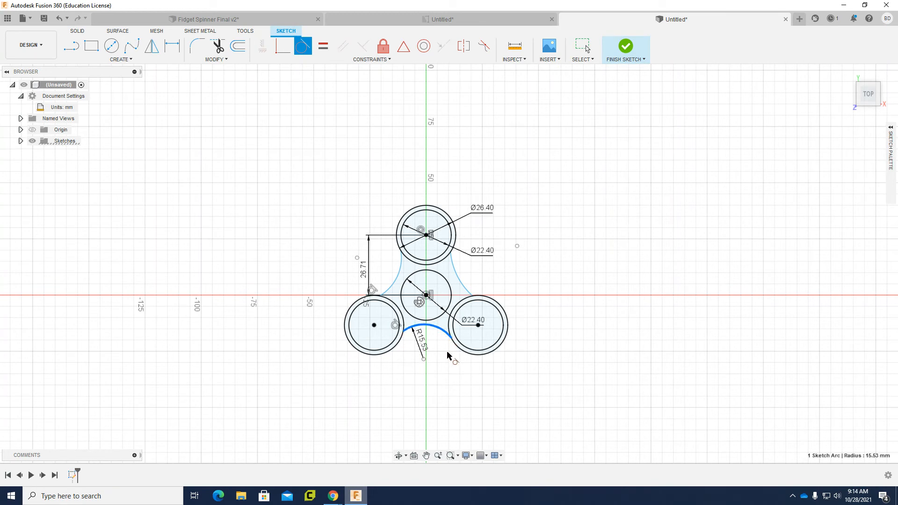
pyautogui.click(457, 345)
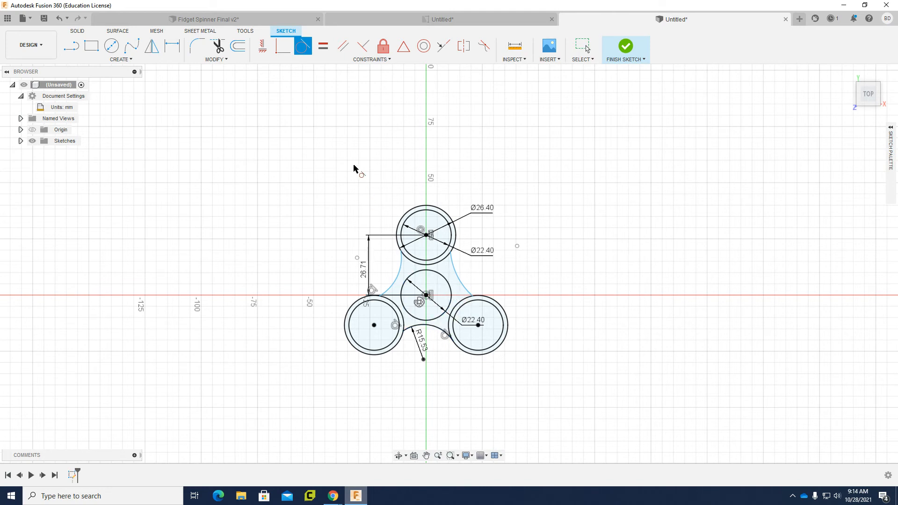
# - Apply Equal constraints so the right and left arcs match the bottom arc's radius
pyautogui.click(324, 48)
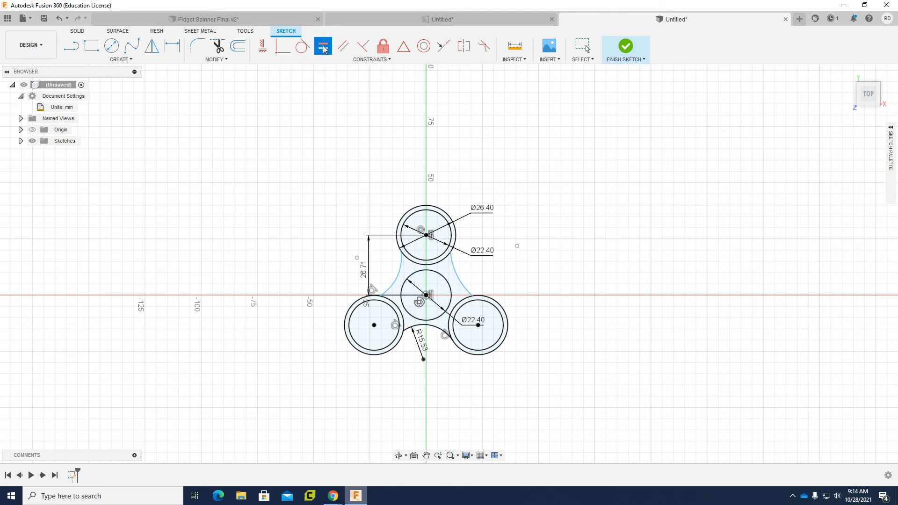
pyautogui.click(424, 326)
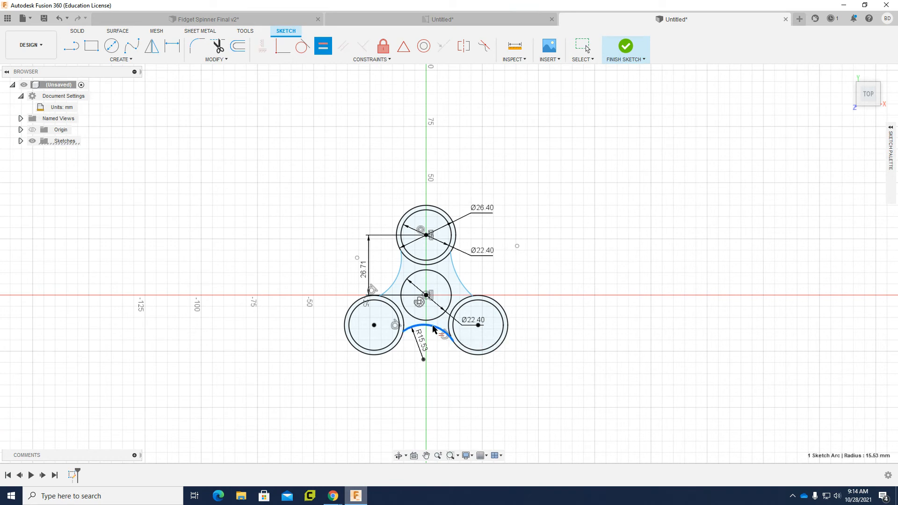
pyautogui.click(454, 274)
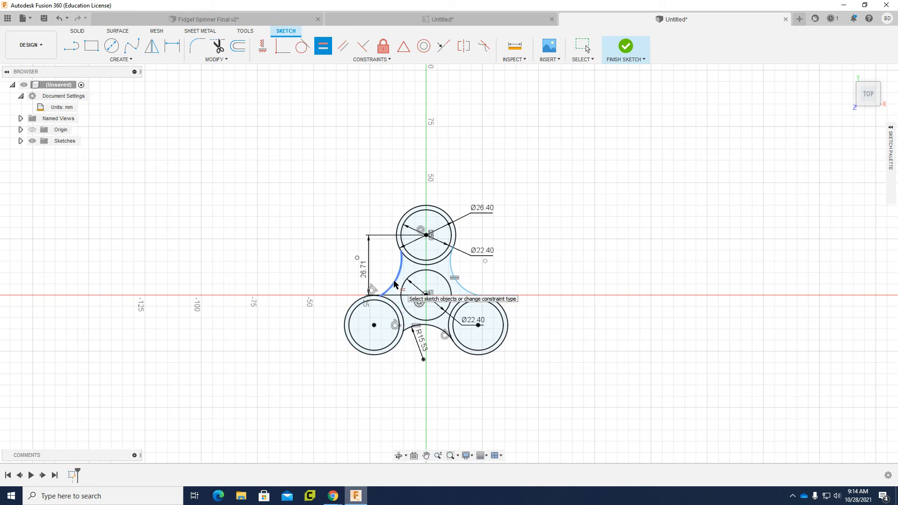
pyautogui.click(395, 284)
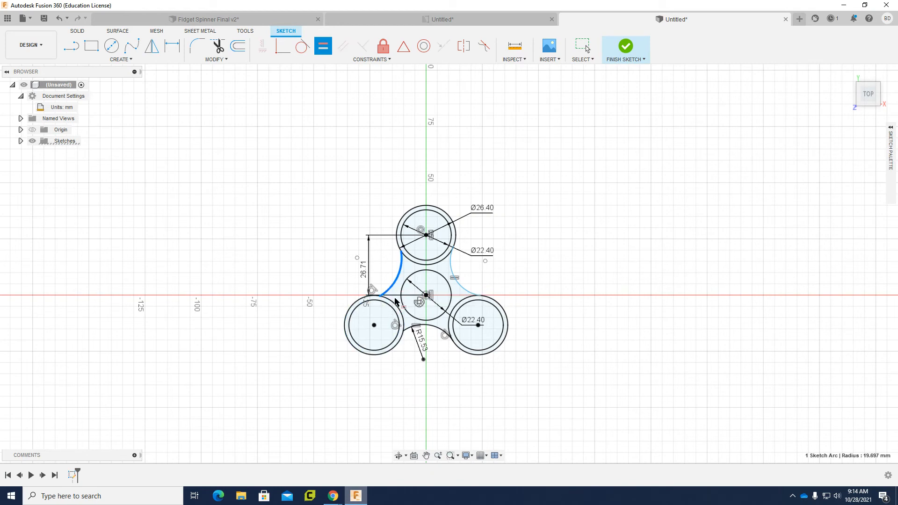
pyautogui.click(432, 329)
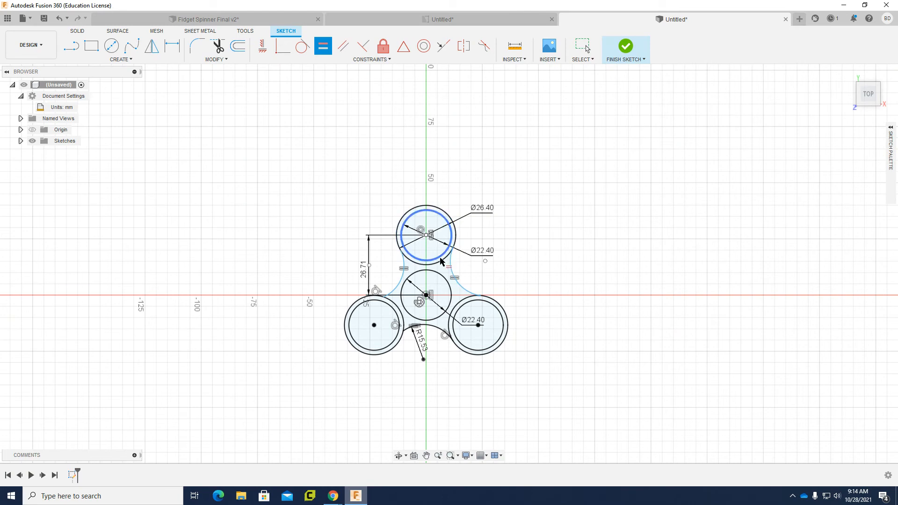
# - Make the right arc tangent to the outer circles of the lower right ring and the upper ring
pyautogui.click(302, 55)
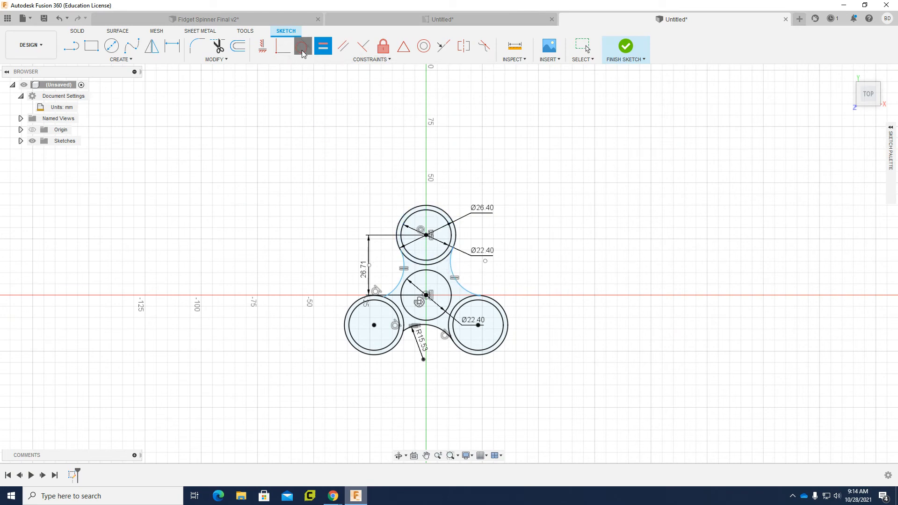
pyautogui.click(471, 290)
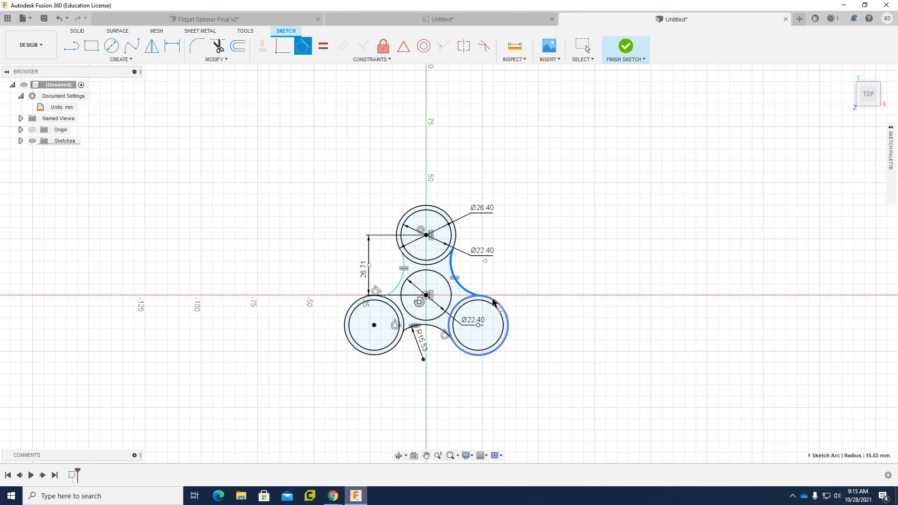
pyautogui.click(502, 311)
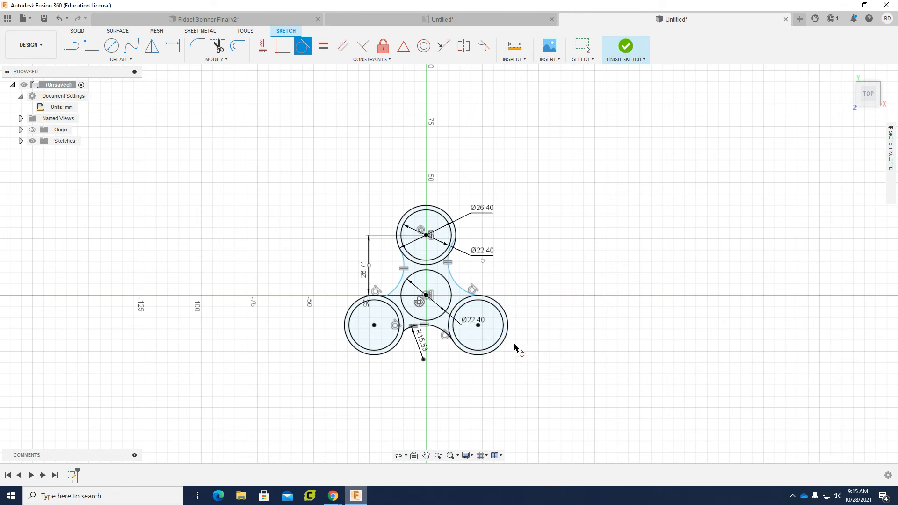
pyautogui.click(450, 275)
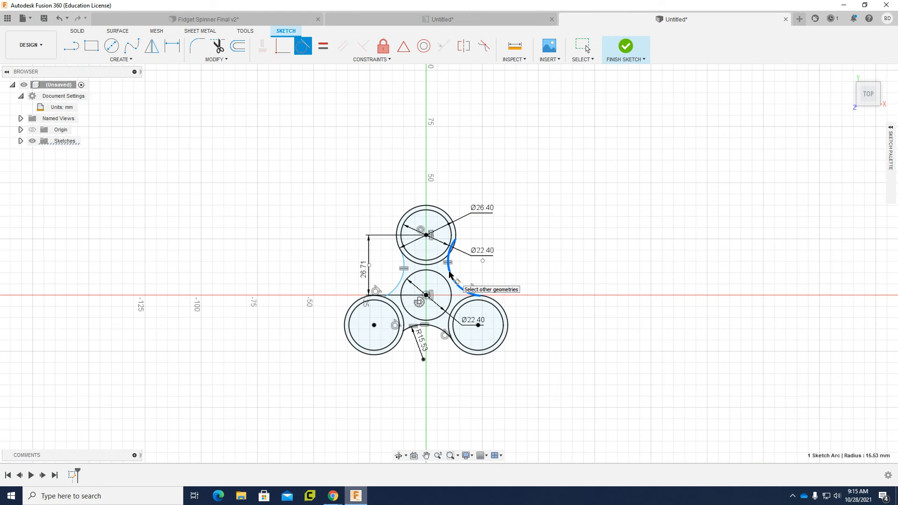
pyautogui.click(456, 234)
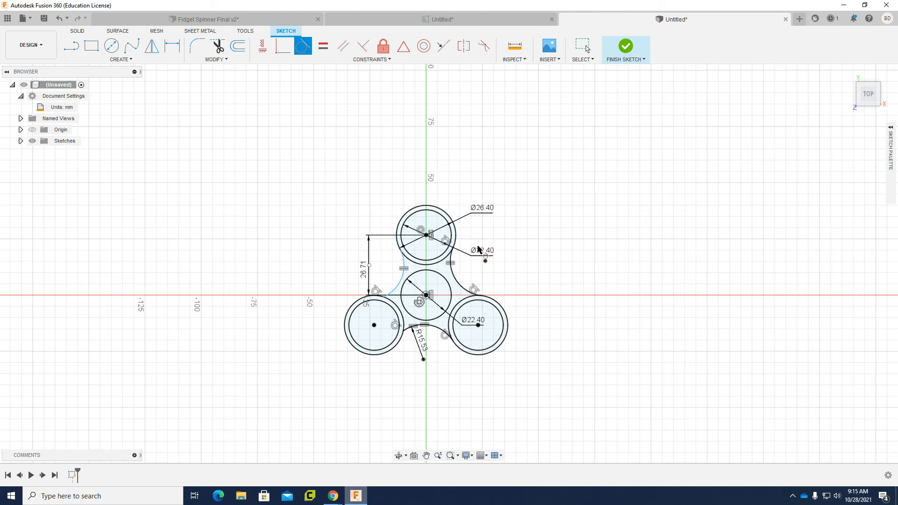
# - Make the left arc tangent to the upper ring's outer circle, after trying the lower left ring's, and finish the sketch
pyautogui.click(400, 286)
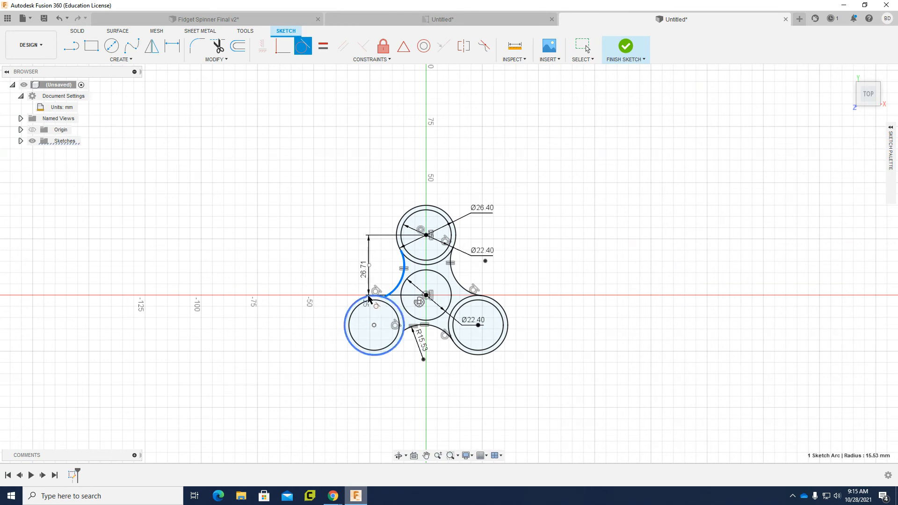
pyautogui.click(356, 303)
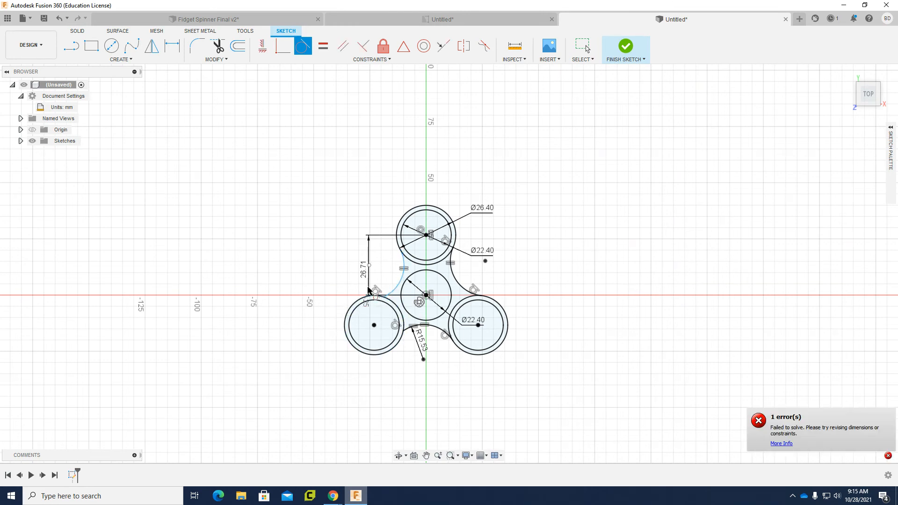
pyautogui.click(403, 277)
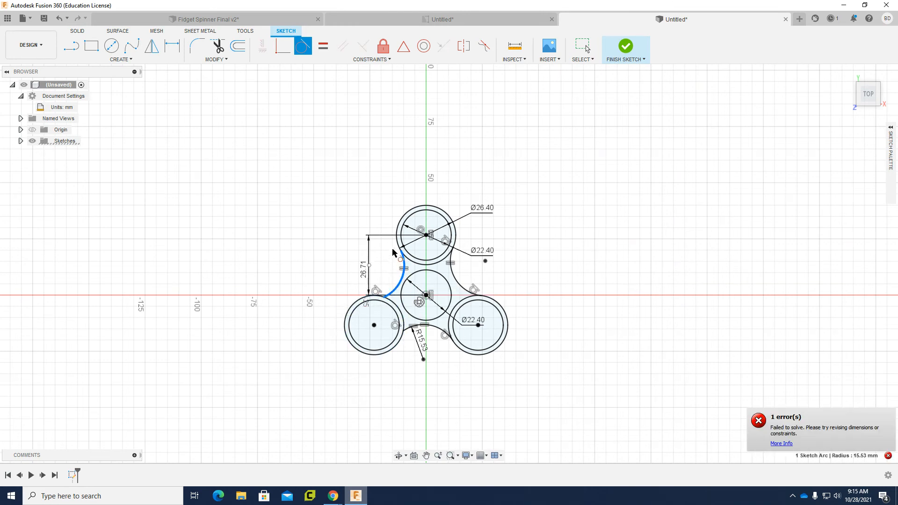
pyautogui.click(398, 246)
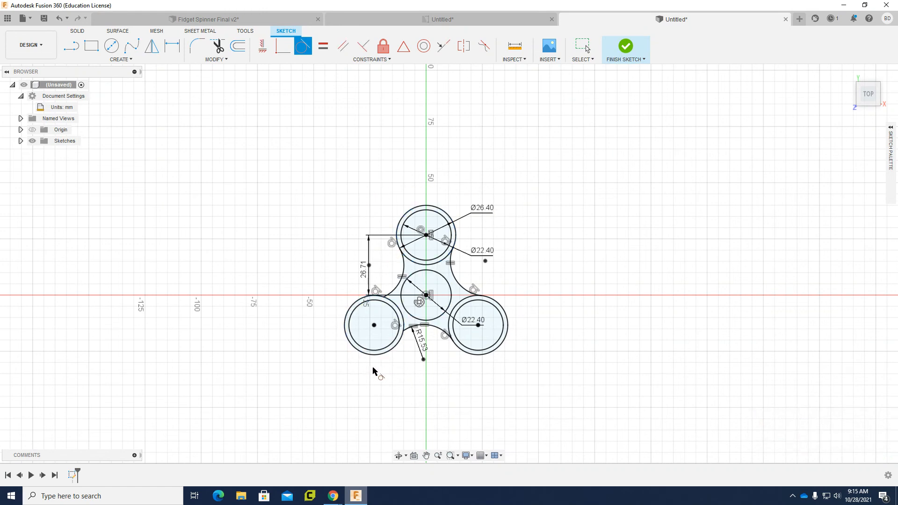
pyautogui.click(627, 46)
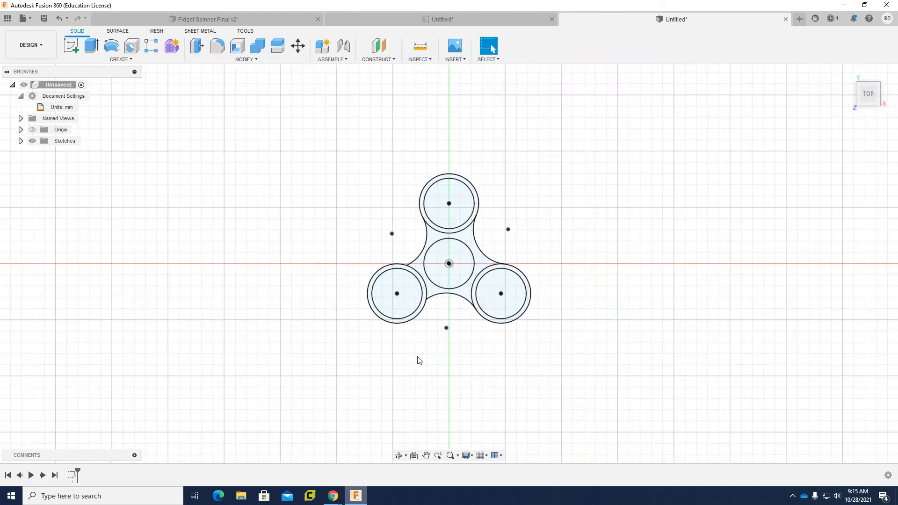
# - Extrude the three outer ring profiles and the connecting web 7 mm as a new body, leaving the four inner circles open
pyautogui.moveTo(857, 72)
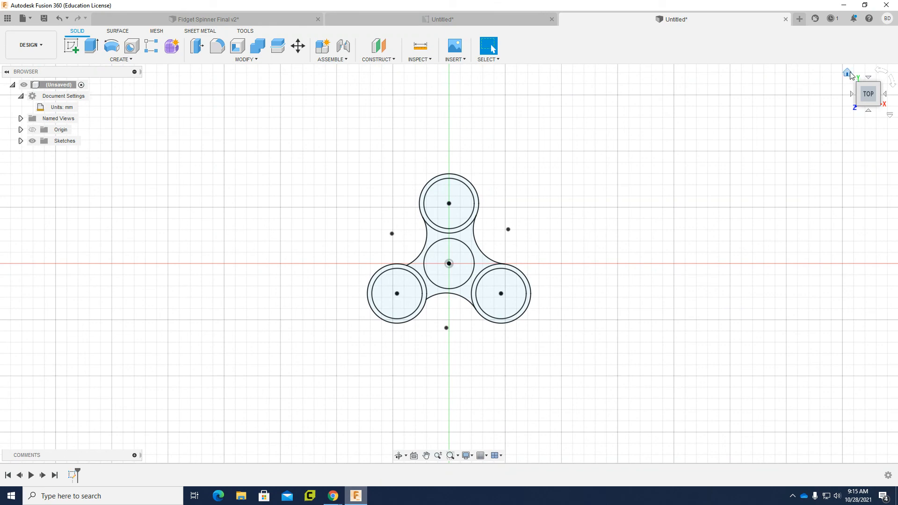
pyautogui.click(849, 74)
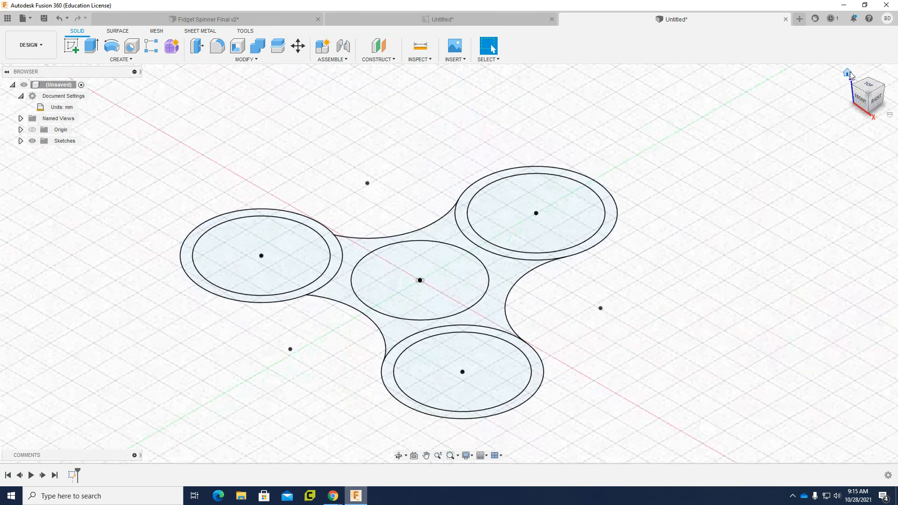
pyautogui.click(93, 47)
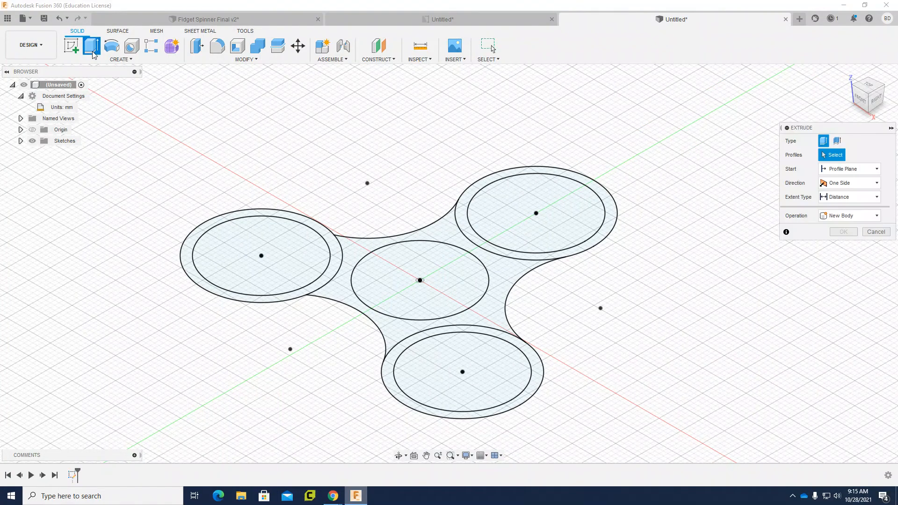
pyautogui.click(192, 270)
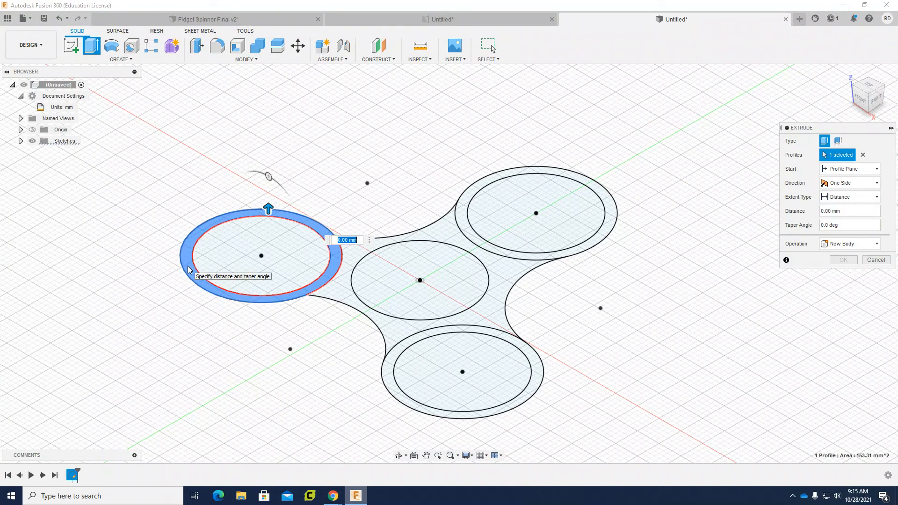
pyautogui.click(335, 302)
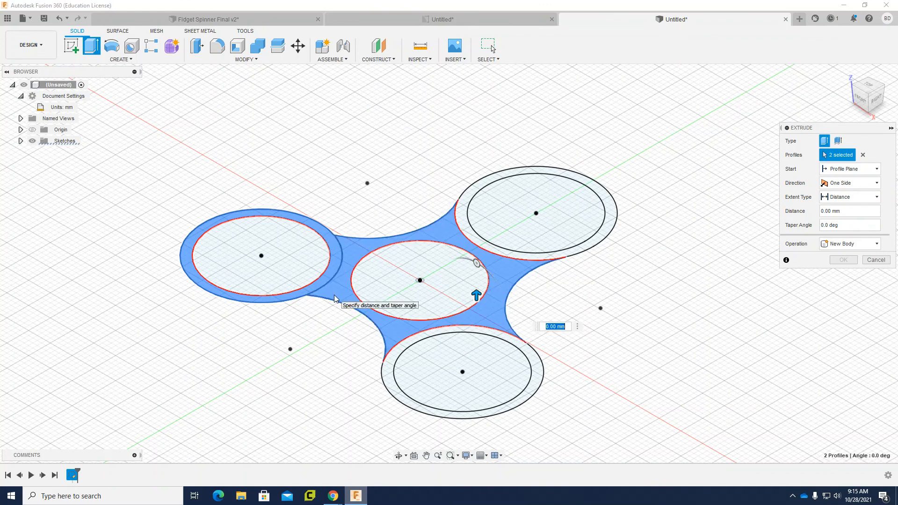
pyautogui.click(396, 352)
pyautogui.click(475, 241)
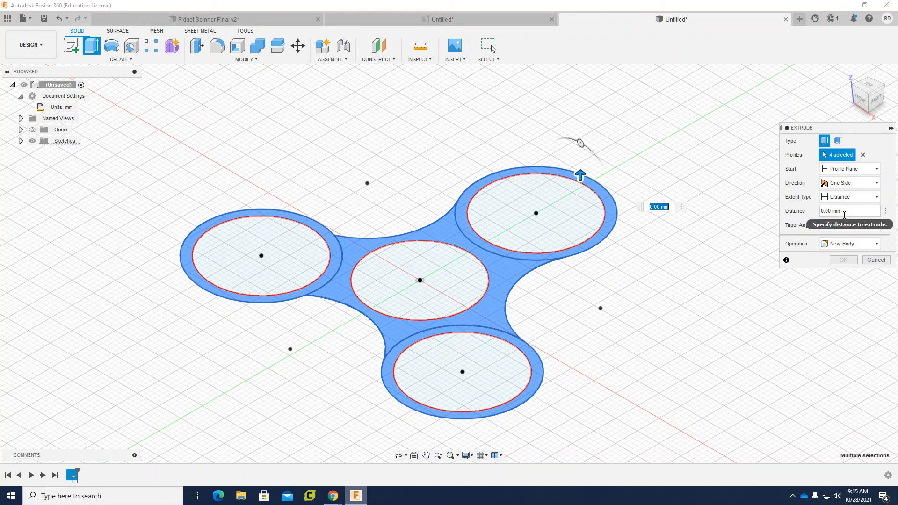
pyautogui.click(819, 214)
pyautogui.write('7')
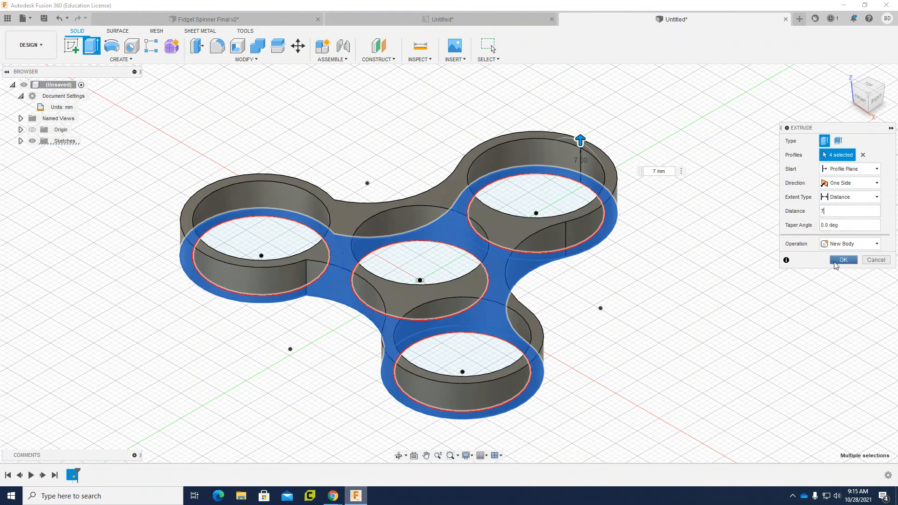
pyautogui.click(838, 262)
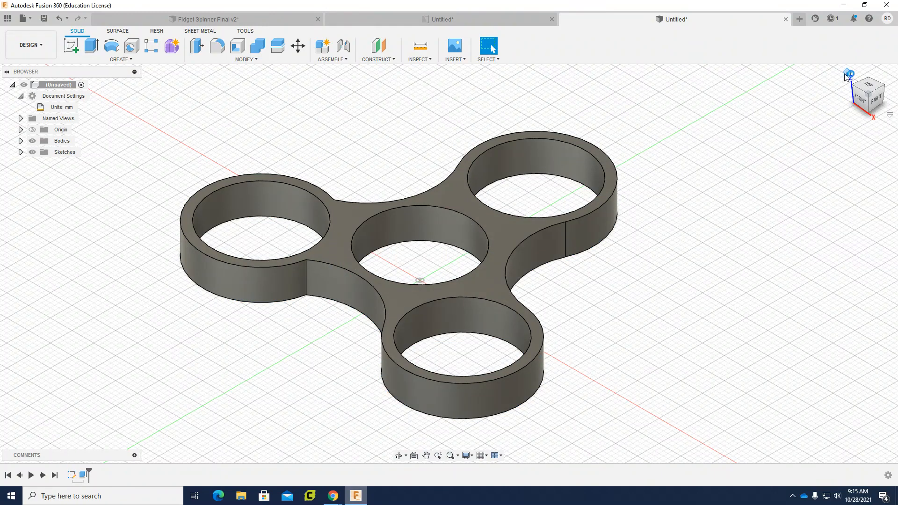
pyautogui.click(848, 74)
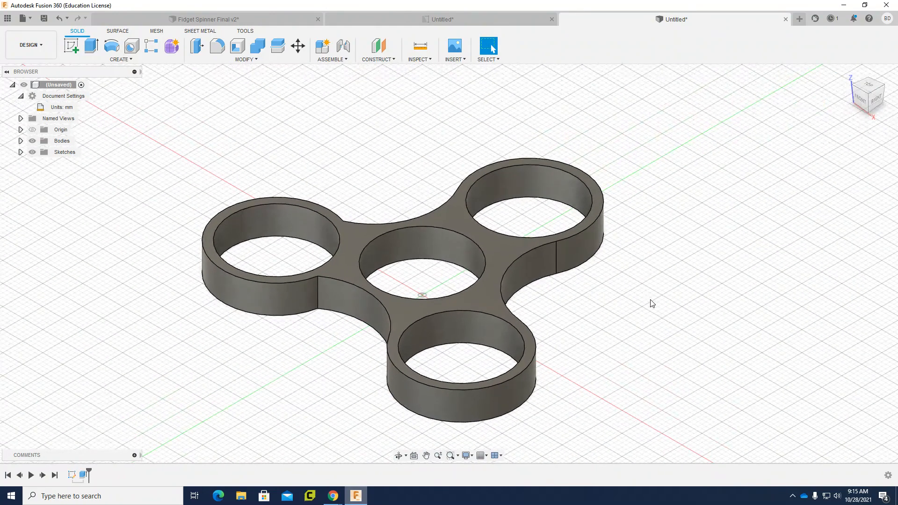